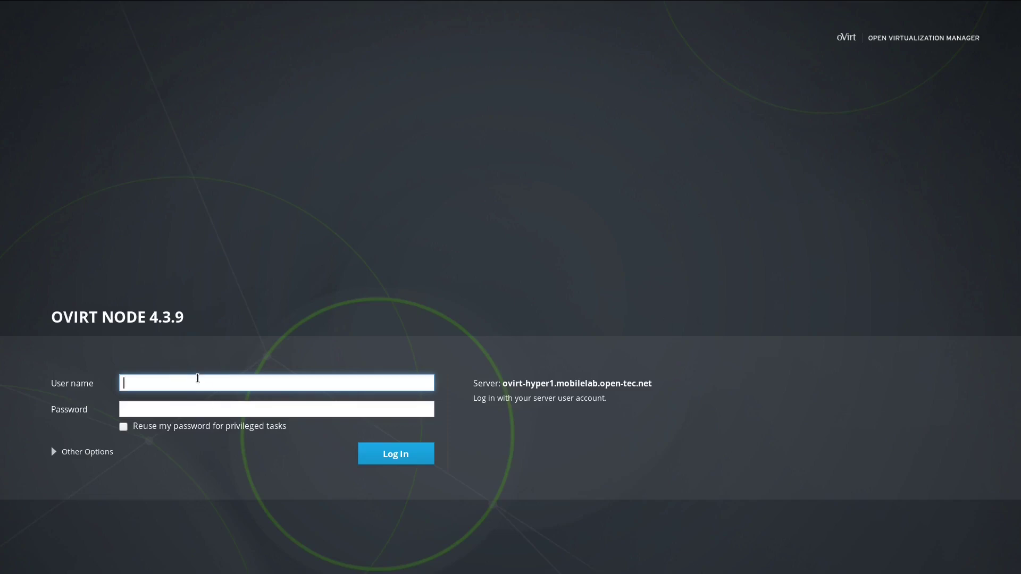
Step: Log in to Cockpit as root with the account password and start the Hosted Engine deployment wizard
text(root)
key(Tab)
text(***********)
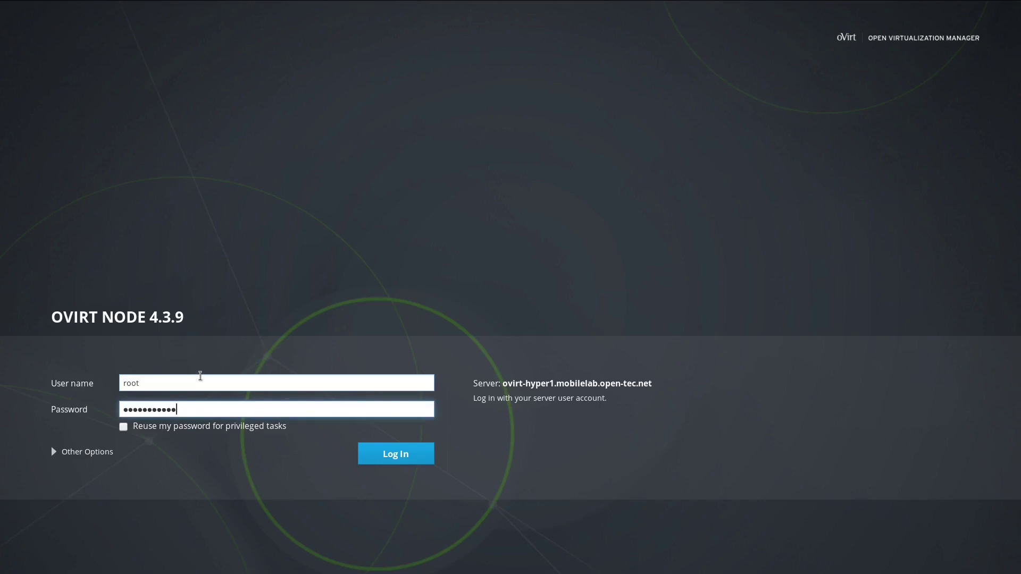
key(Return)
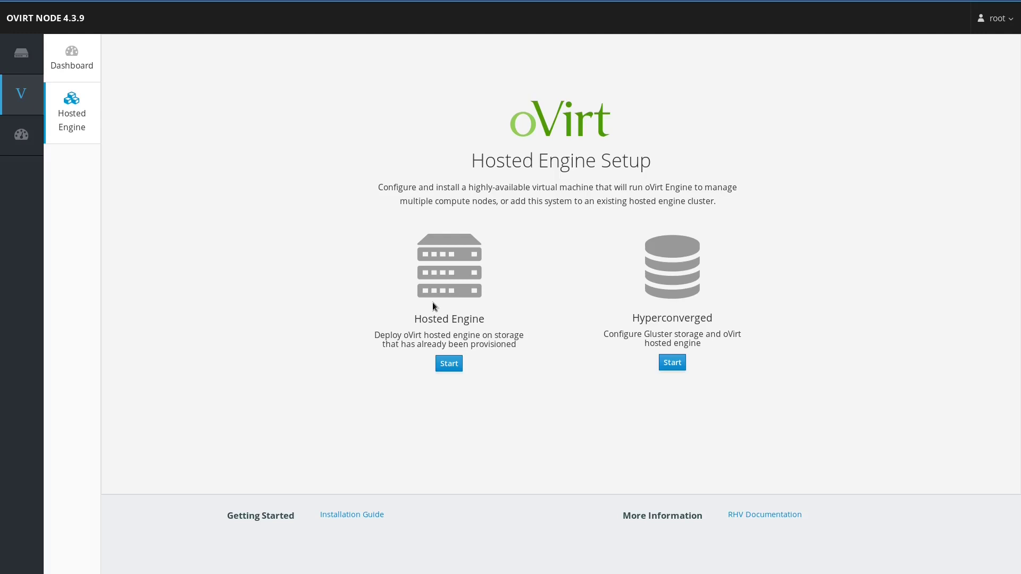
click(447, 367)
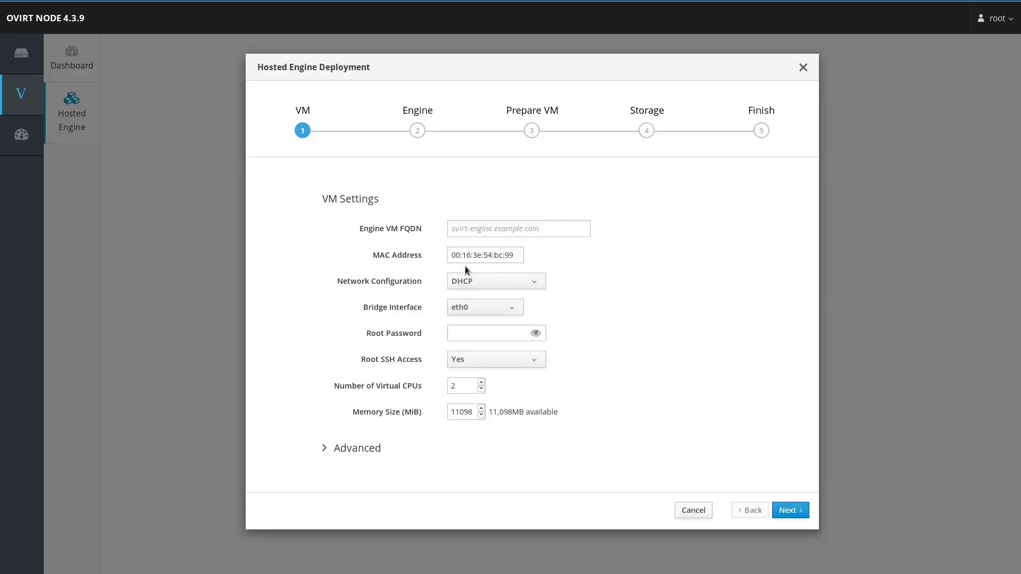
Step: Set the engine VM FQDN to ovirtengine.mobilelab.open-tec.net and choose Static network configuration
click(468, 223)
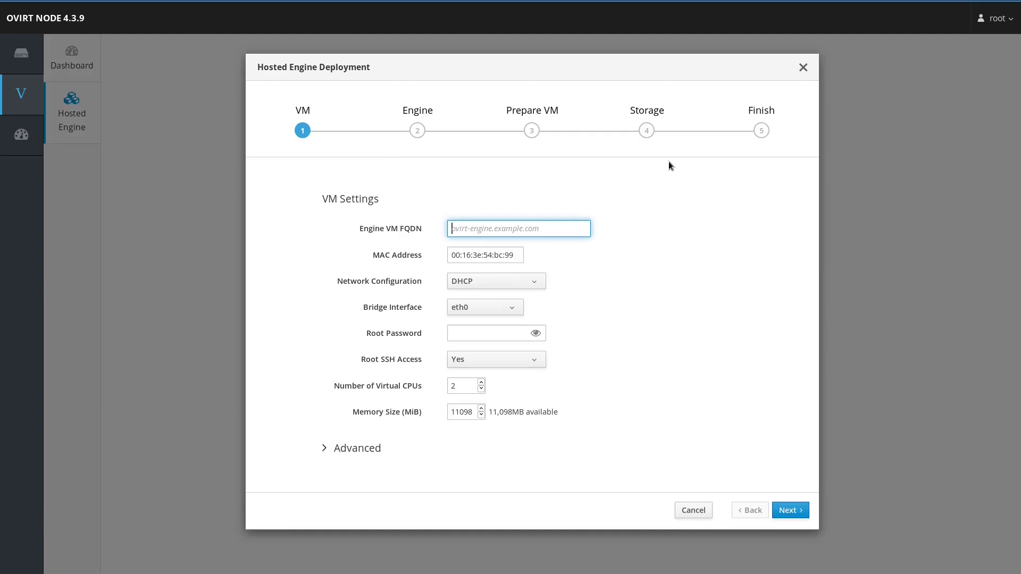
text(ovirtengine.mobilelab.open-tec.net)
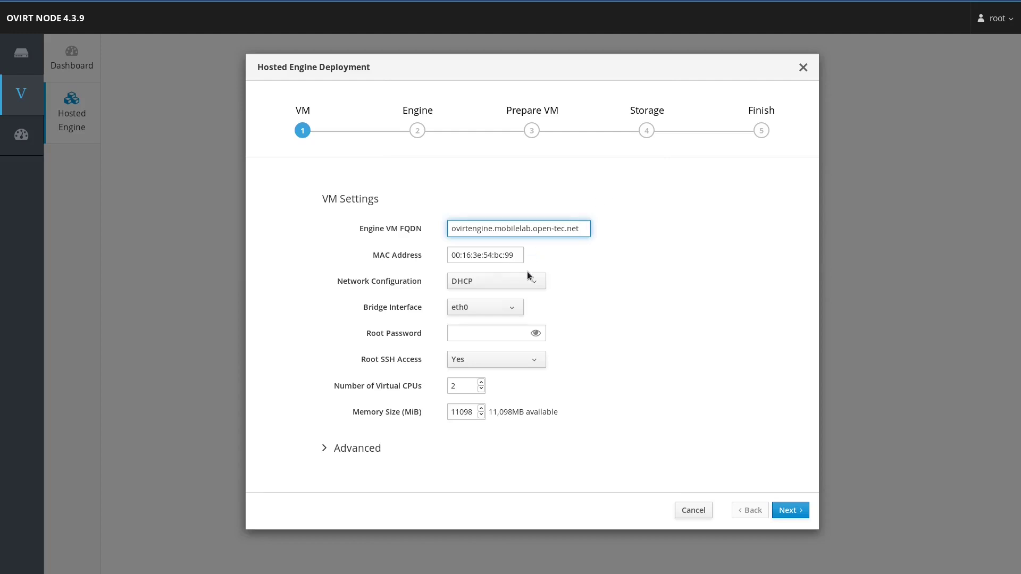
click(527, 297)
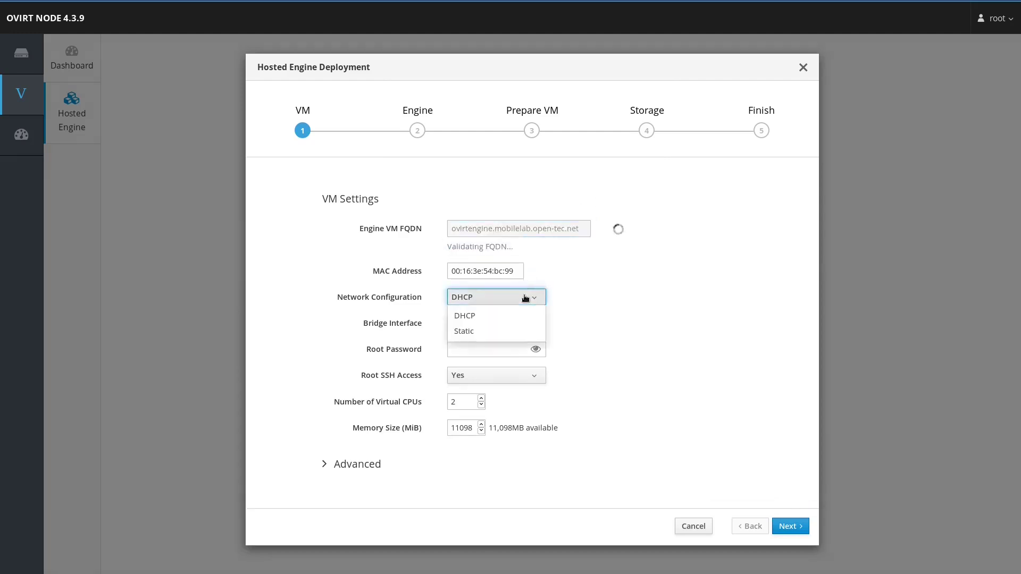
click(507, 329)
Step: Enter VM IP 172.16.100.60/24, keep gateway 172.16.100.1, and set DNS 172.16.100.10
click(494, 323)
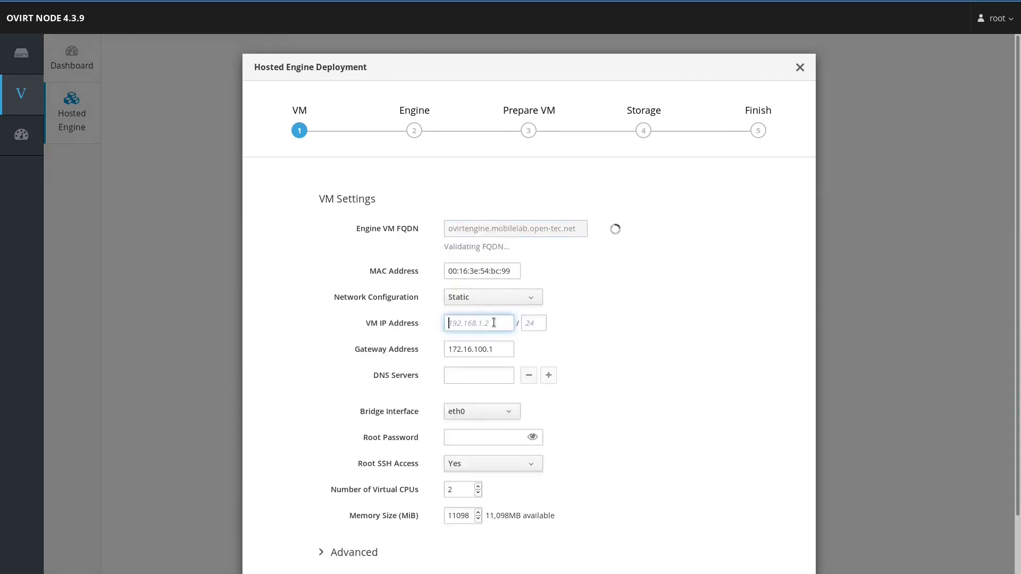
text(172.16.100.60)
key(Tab)
text(24)
key(Tab)
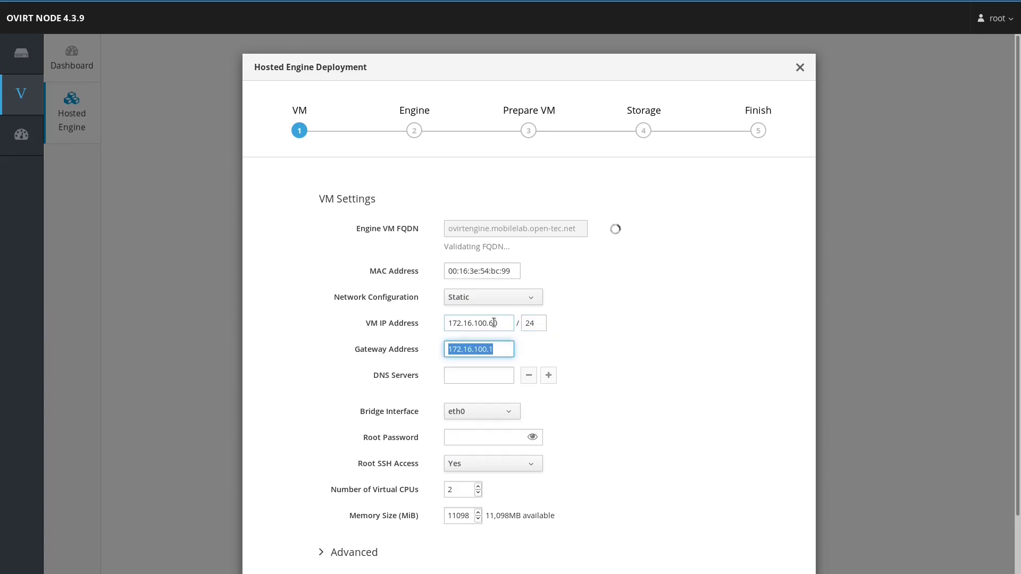
key(Tab)
text(172.16.100.1)
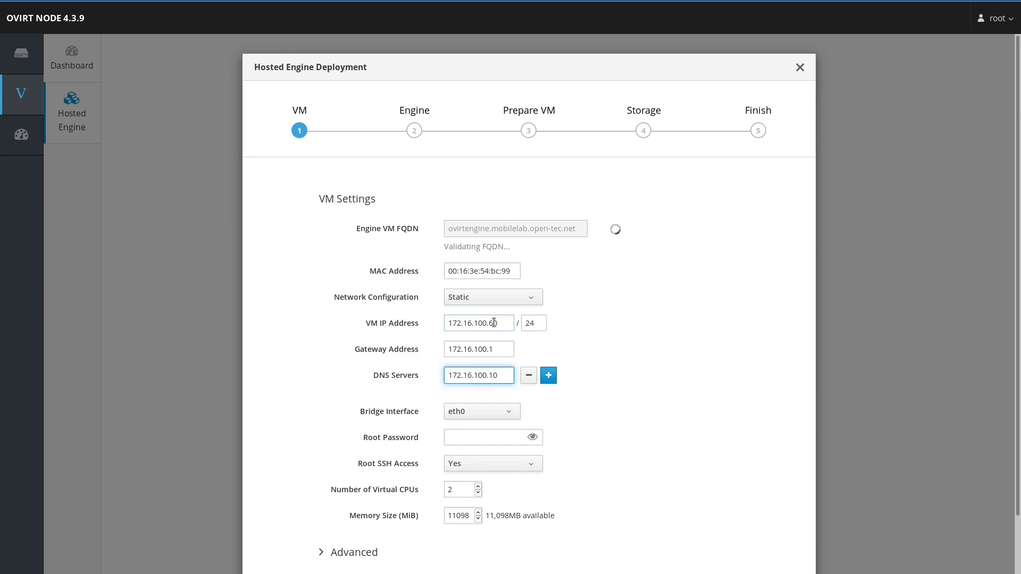
text(0)
Step: Enter the engine VM's root password
scroll(687, 407, down, 1)
click(500, 436)
text(************)
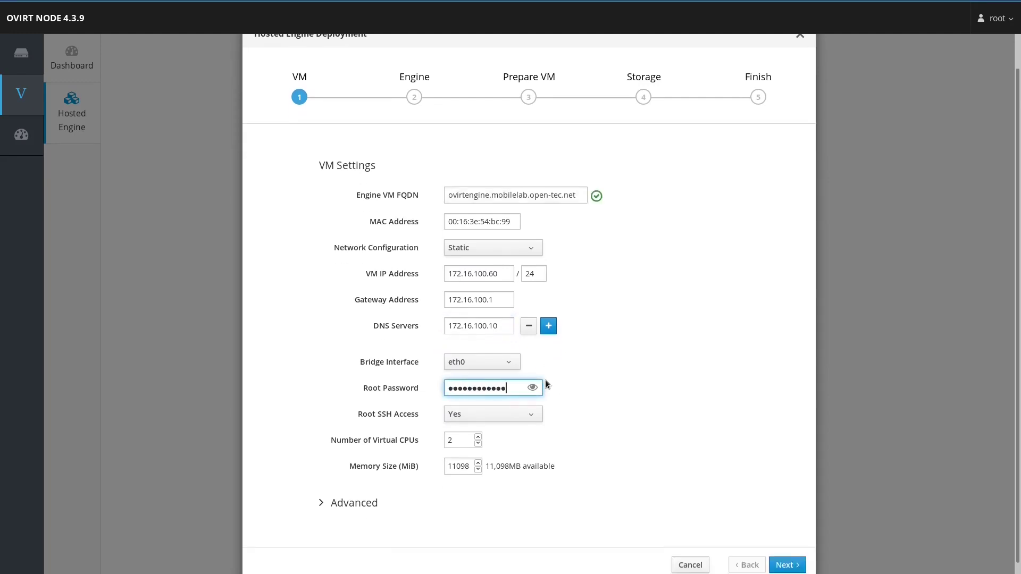
Step: Set memory size to 4096 MiB, review the advanced VM settings, and continue to the Engine step
scroll(613, 403, down, 1)
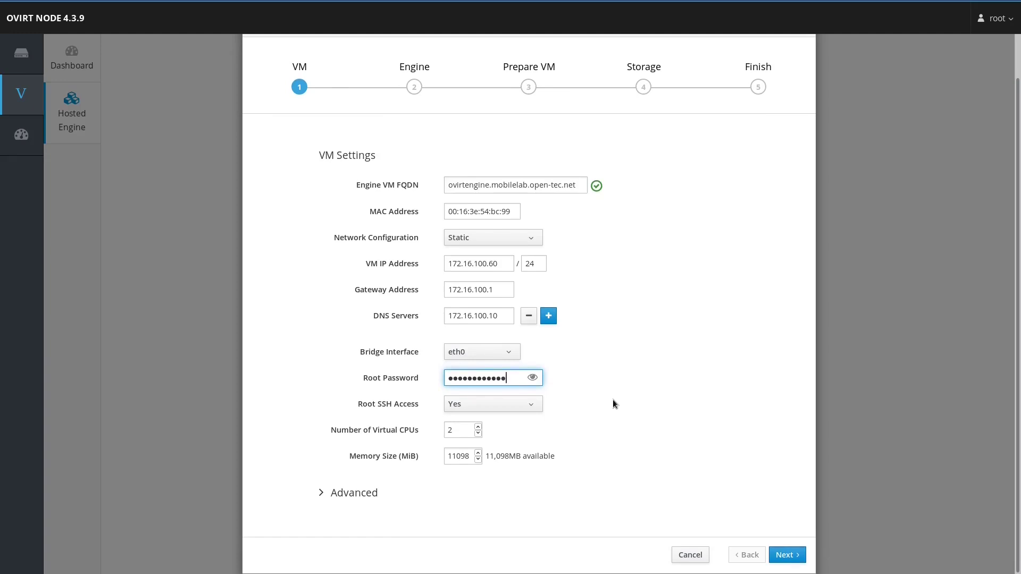
double_click(458, 456)
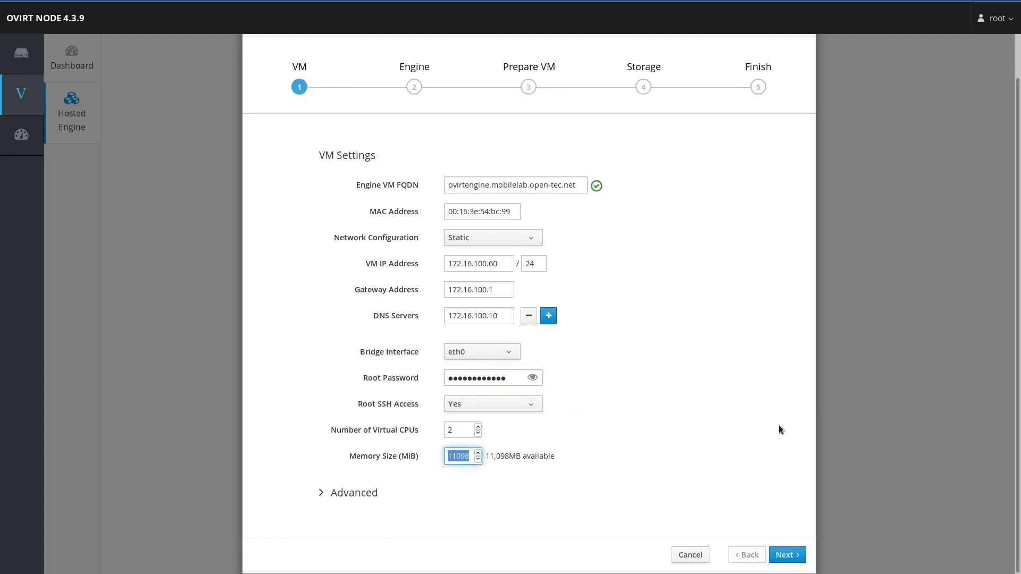
text(4096)
click(329, 500)
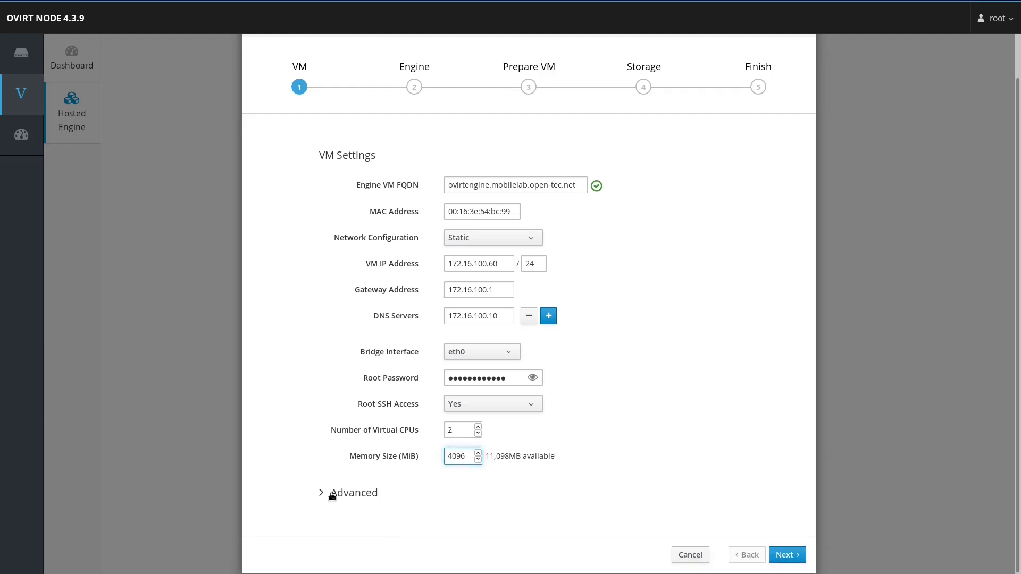
click(380, 493)
scroll(640, 397, down, 5)
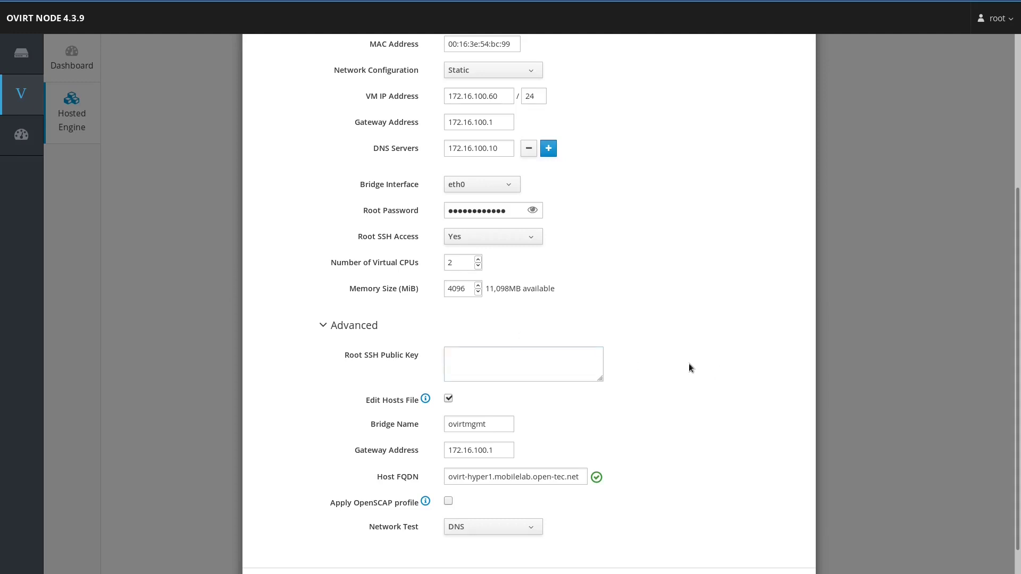
scroll(637, 359, down, 1)
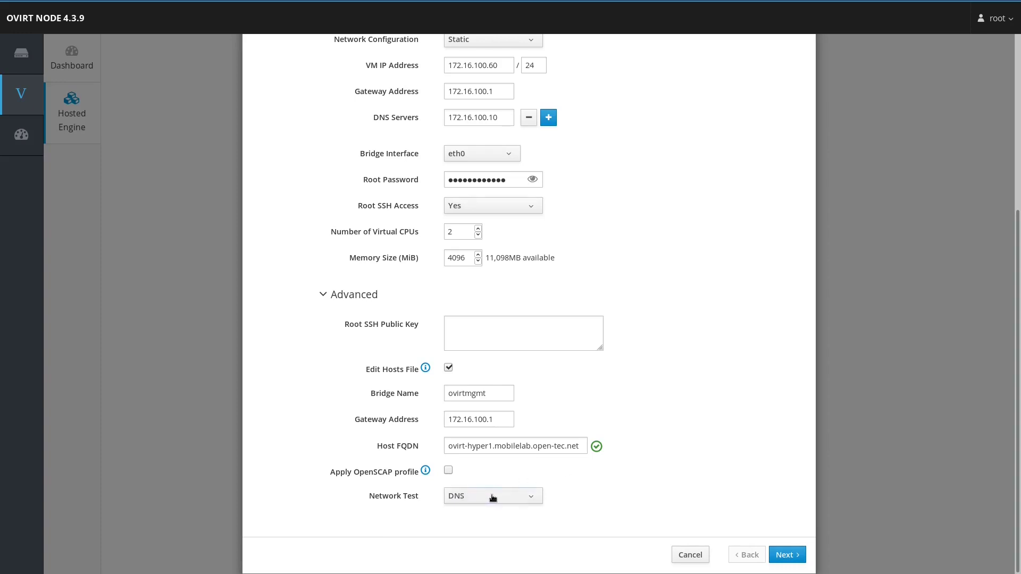
click(787, 555)
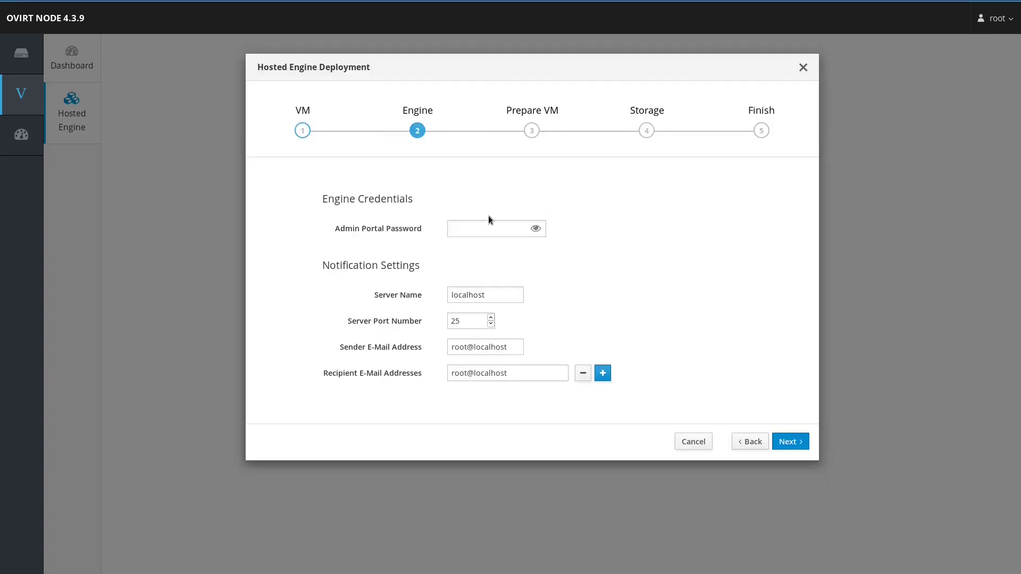
Step: Enter the admin portal password and continue to the Prepare VM review
click(483, 232)
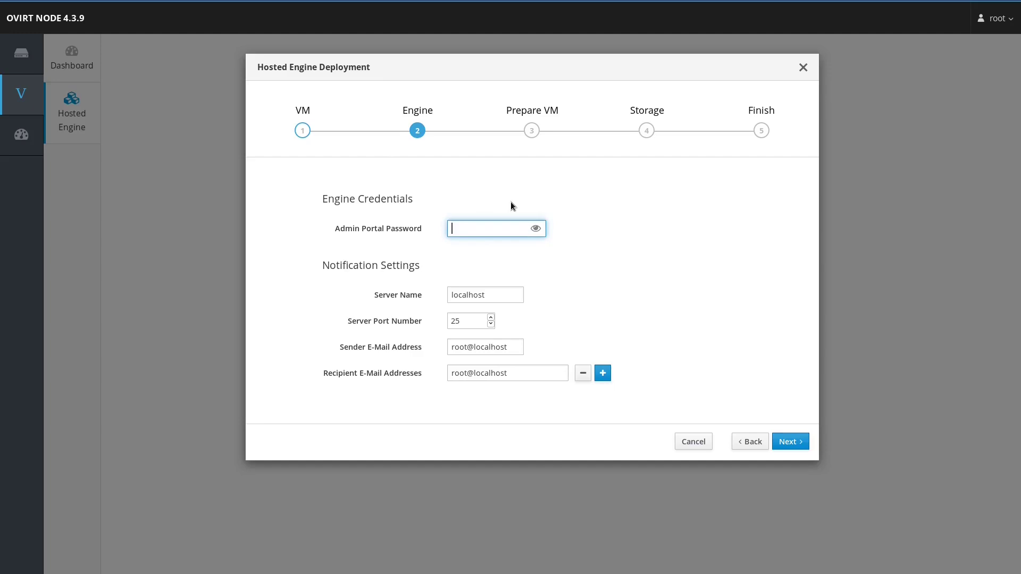
text(•••••••••)
right_click(606, 298)
click(607, 250)
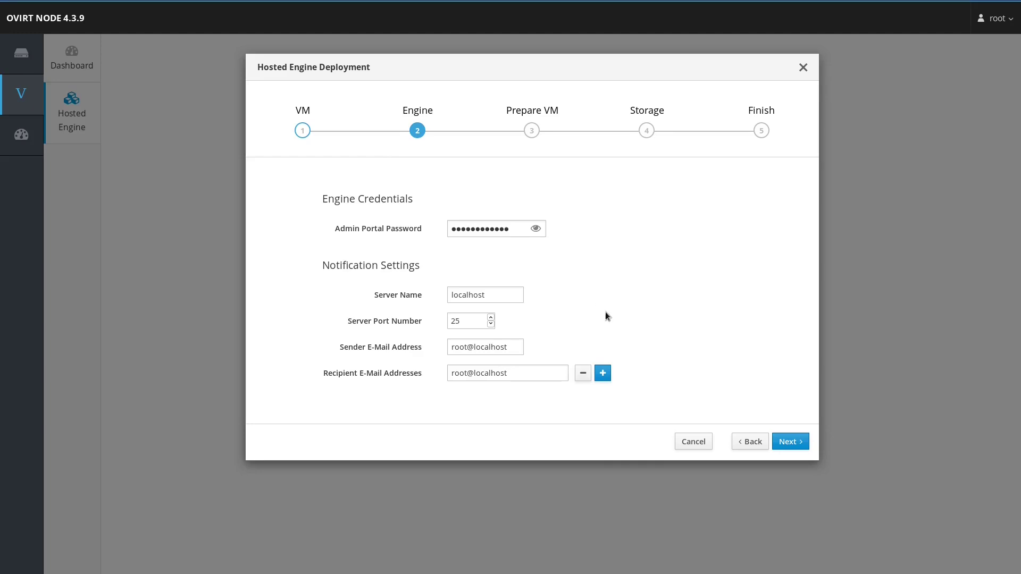
click(791, 442)
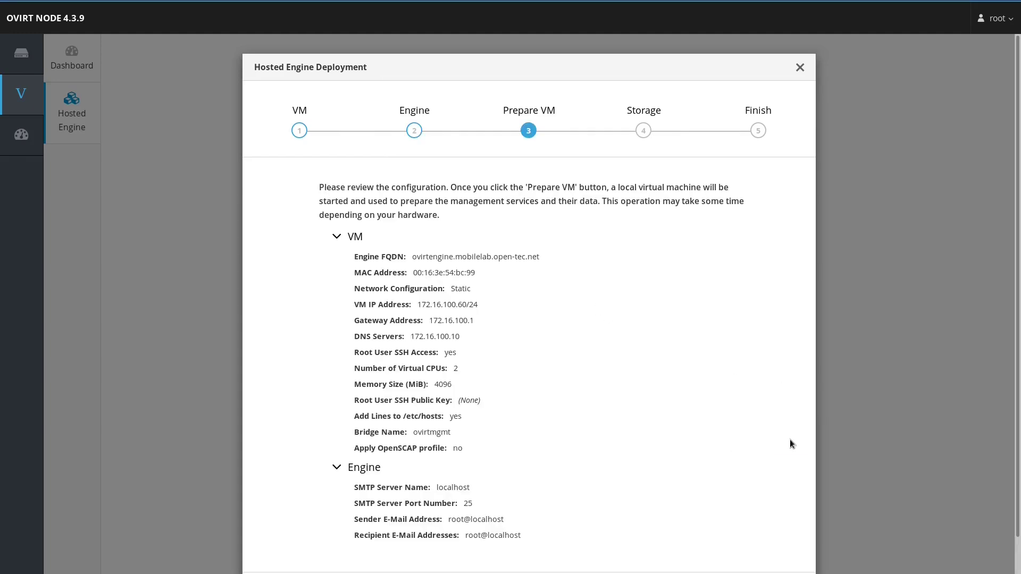
Step: Run Prepare VM for the local engine VM and, once it succeeds, continue to Storage
scroll(791, 441, down, 1)
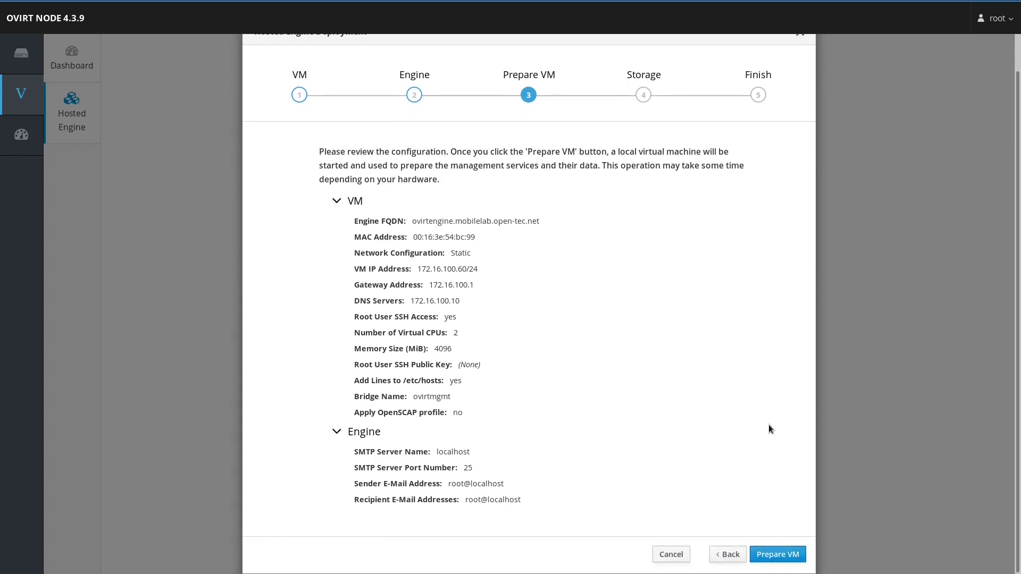
click(772, 554)
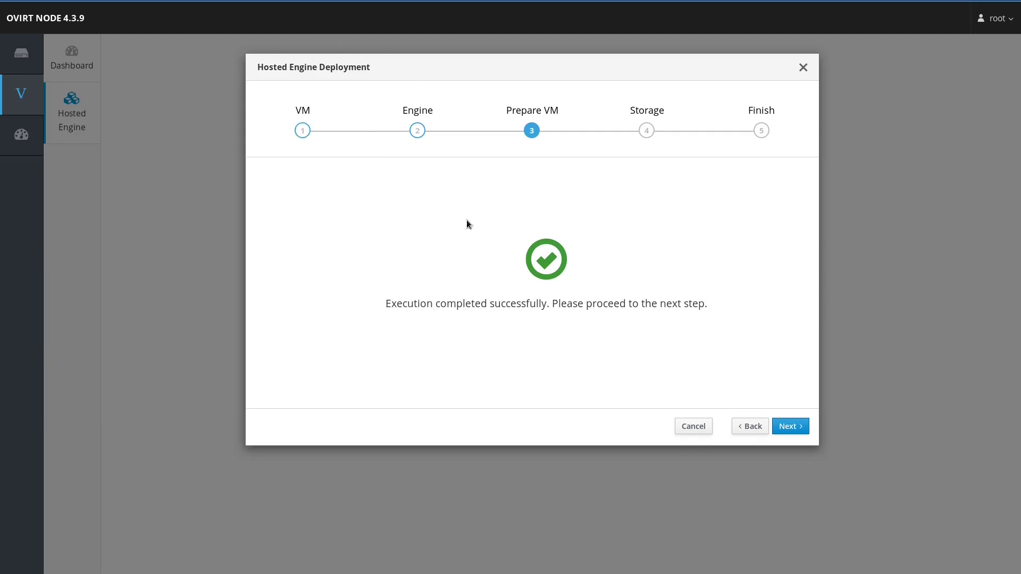
click(790, 426)
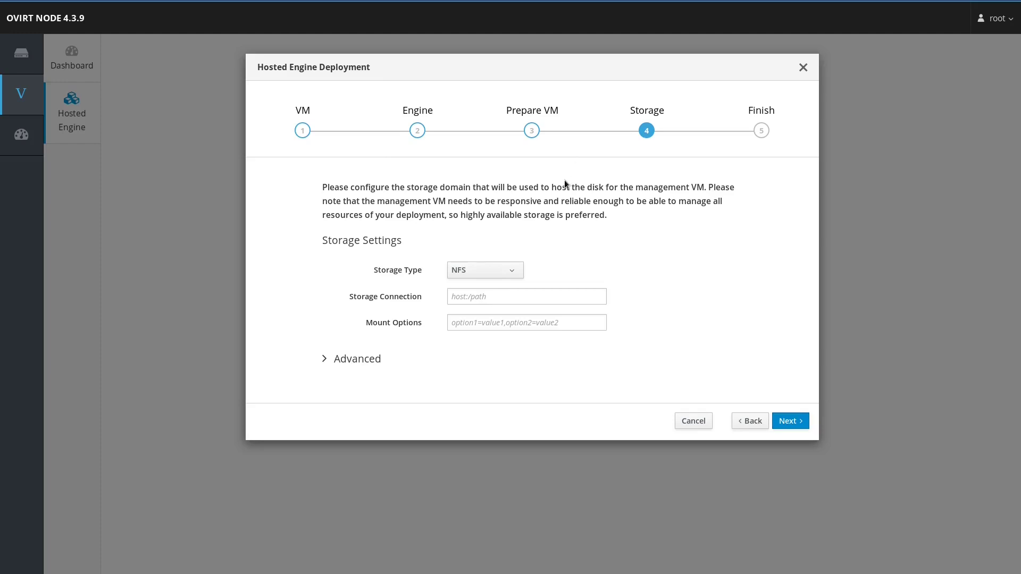
Step: Use NFS storage storage1.mobilestorage.open-tec.net:/mnt/nfs with a 58 GiB disk in hosted_storage, then review
click(495, 268)
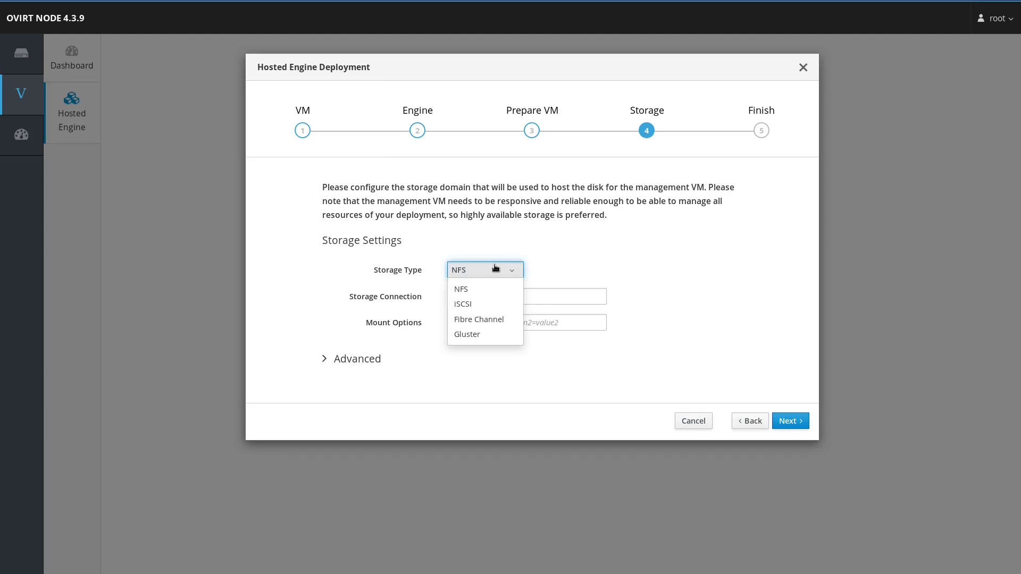
click(538, 241)
click(511, 297)
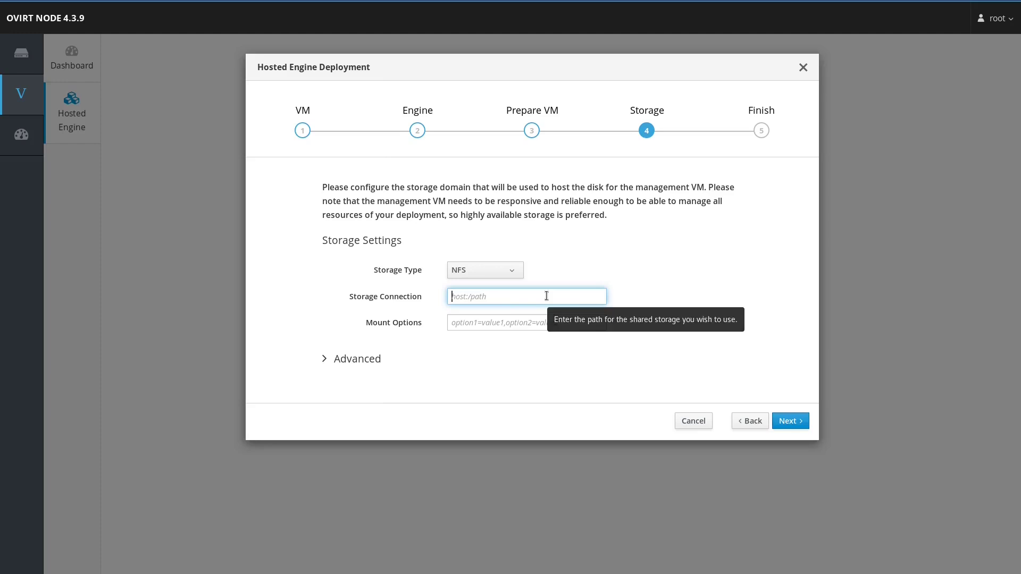
text(storage)
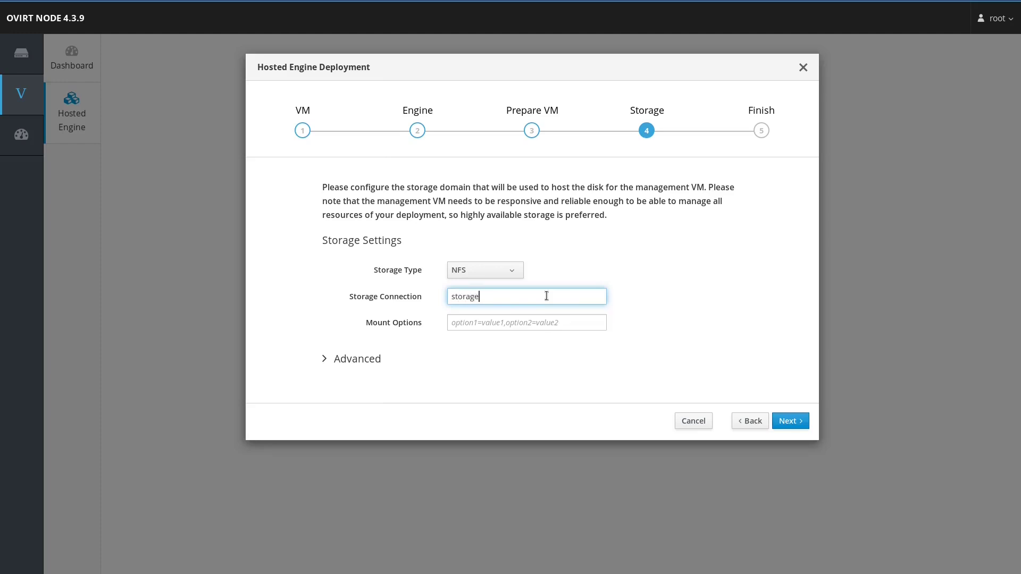
text(1.mobilestorage.open-tec.net)
key(Tab)
key(shift+Tab)
key(End)
text(:/mnt/nfs)
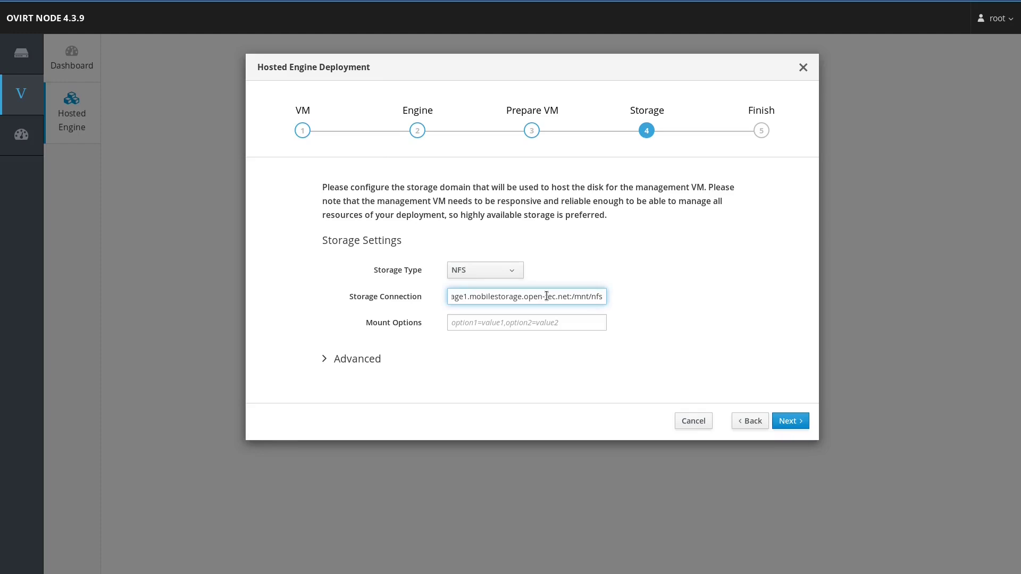
click(369, 358)
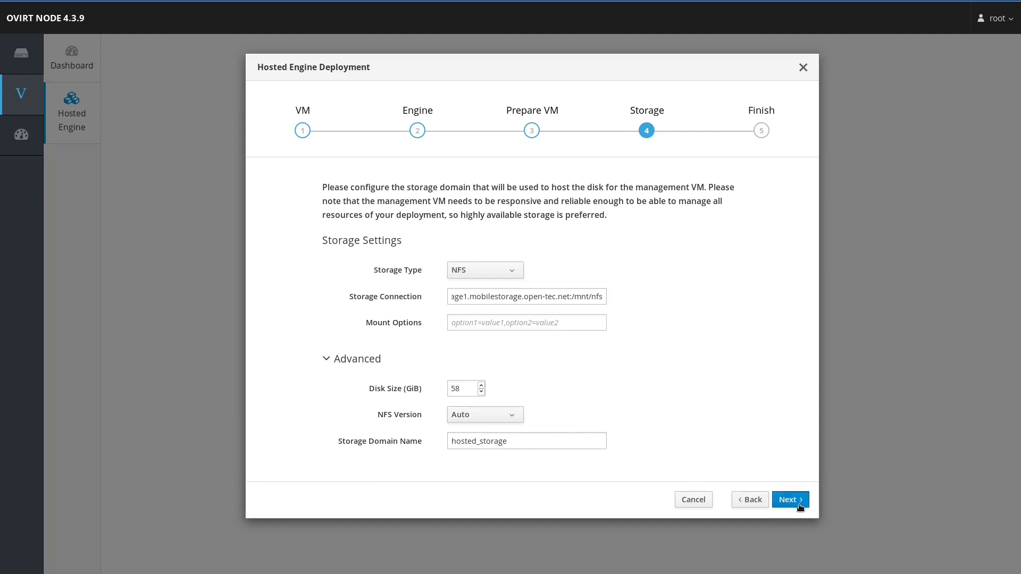
click(789, 500)
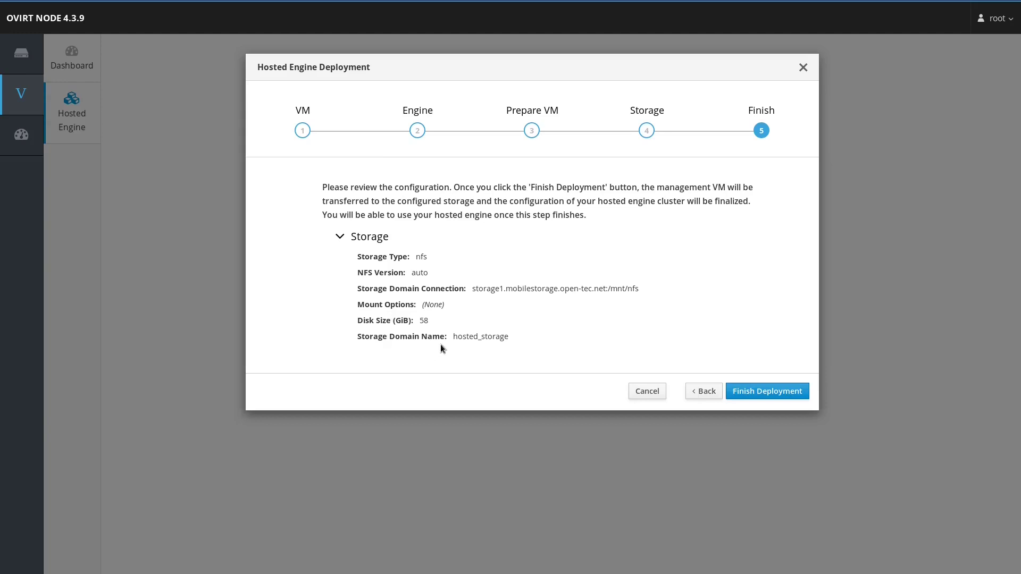
Step: Finish the hosted engine deployment and bring up the Open Virtualization Manager 4.3.9.4-1.el7 welcome page
click(739, 393)
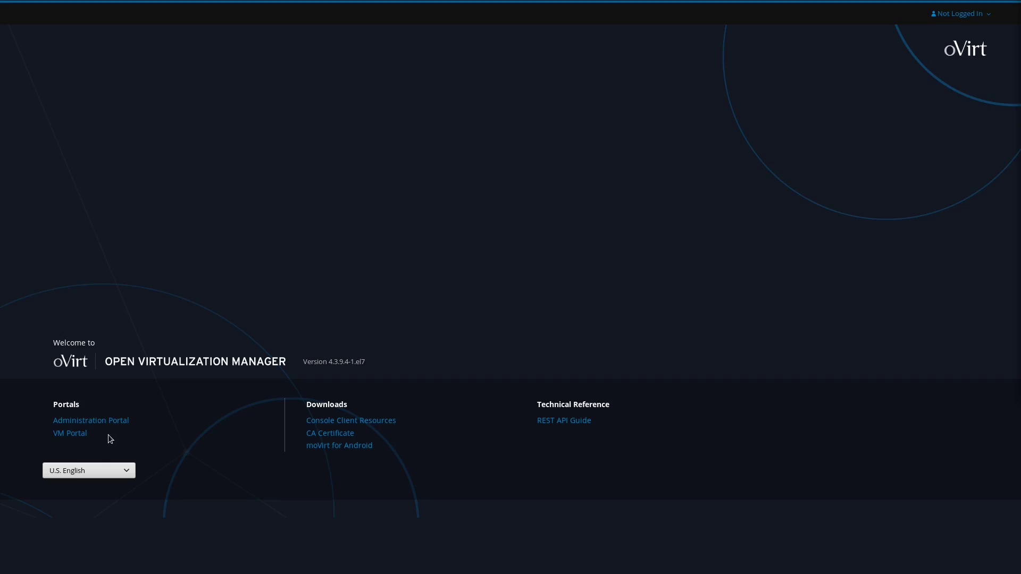
Step: Sign in to the Administration Portal with the administrator username and its password
click(109, 424)
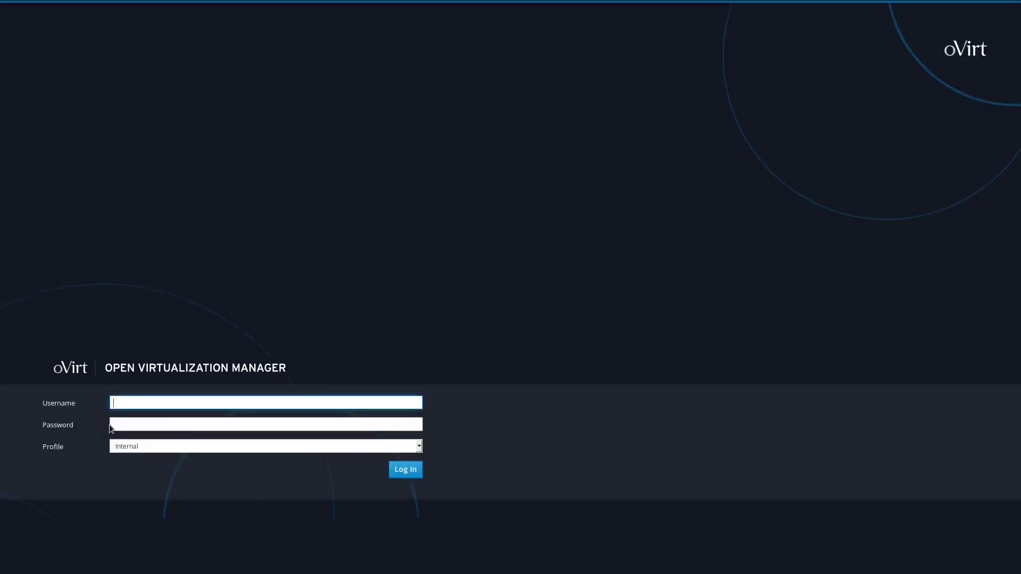
text(ami)
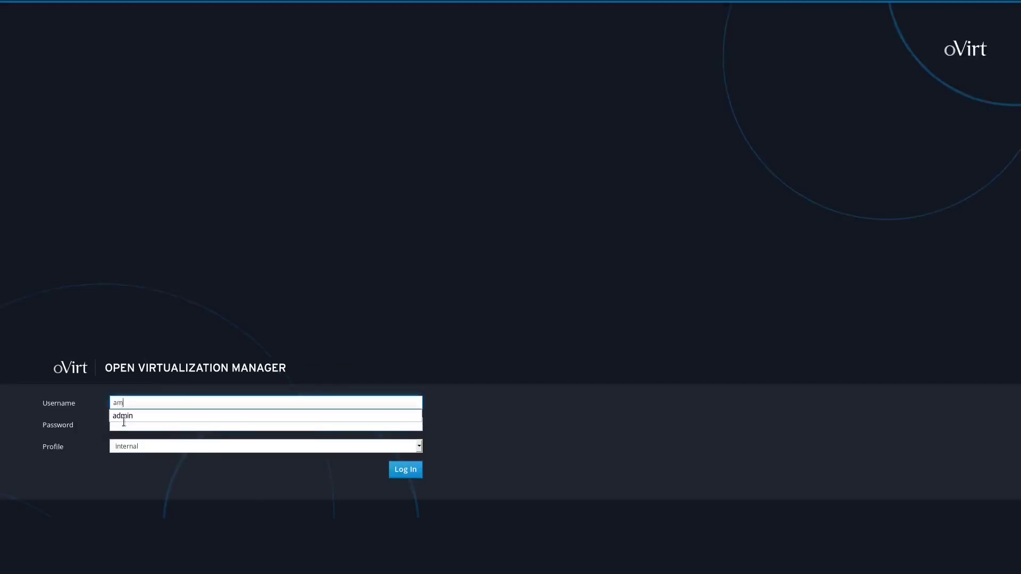
text(n)
click(125, 425)
text(************)
key(Return)
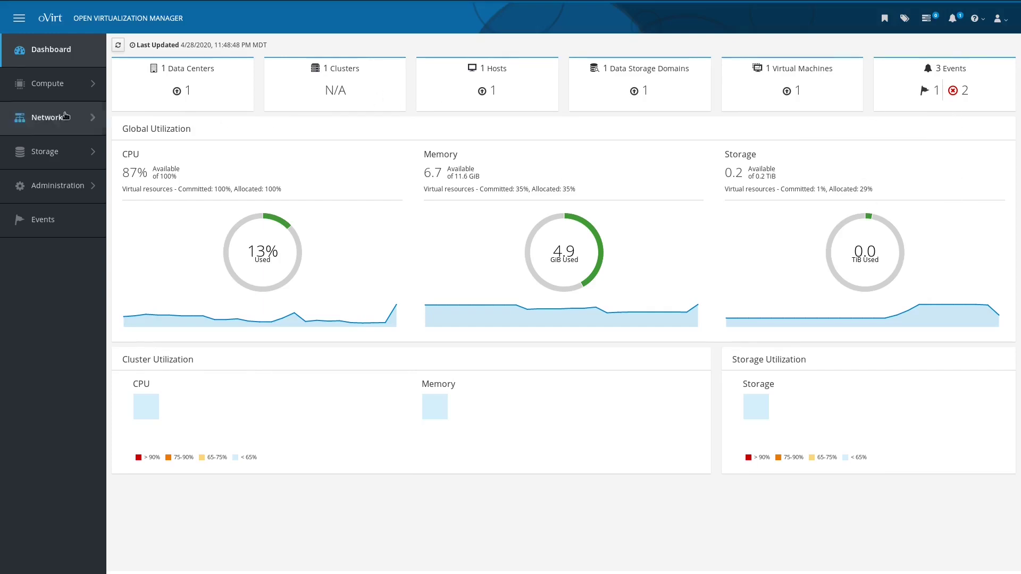
Step: Open Compute > Hosts to list the hosts, including ovirt-hyper1
mouse_move(56, 80)
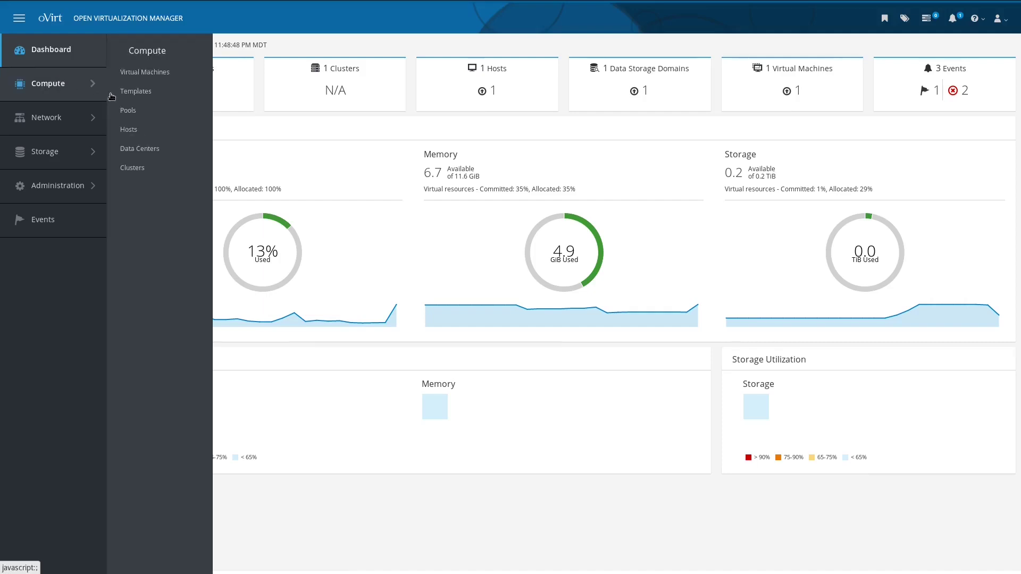
click(132, 128)
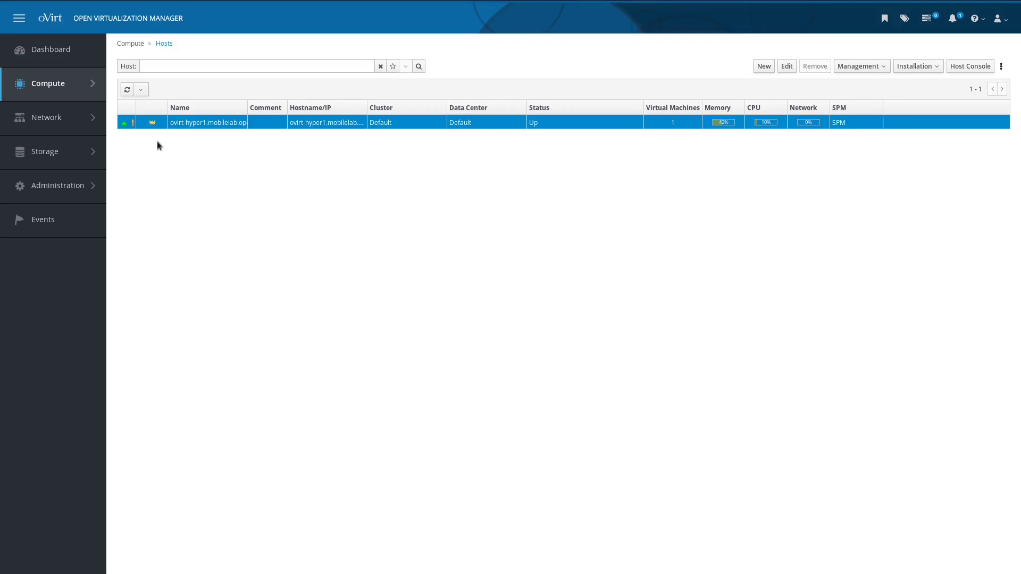
Step: Add new host ovirt-hyper2.mobilelab.open-tec.net with matching hostname, SSH port 22 and the root password
mouse_move(155, 129)
click(765, 66)
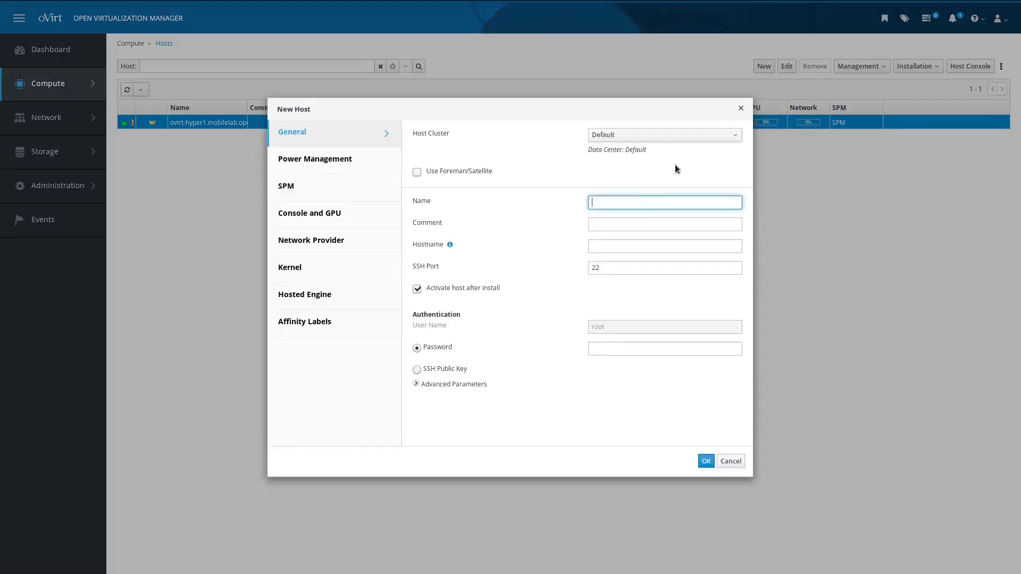
text(ovirt-hyper2.mobilelab.open-te)
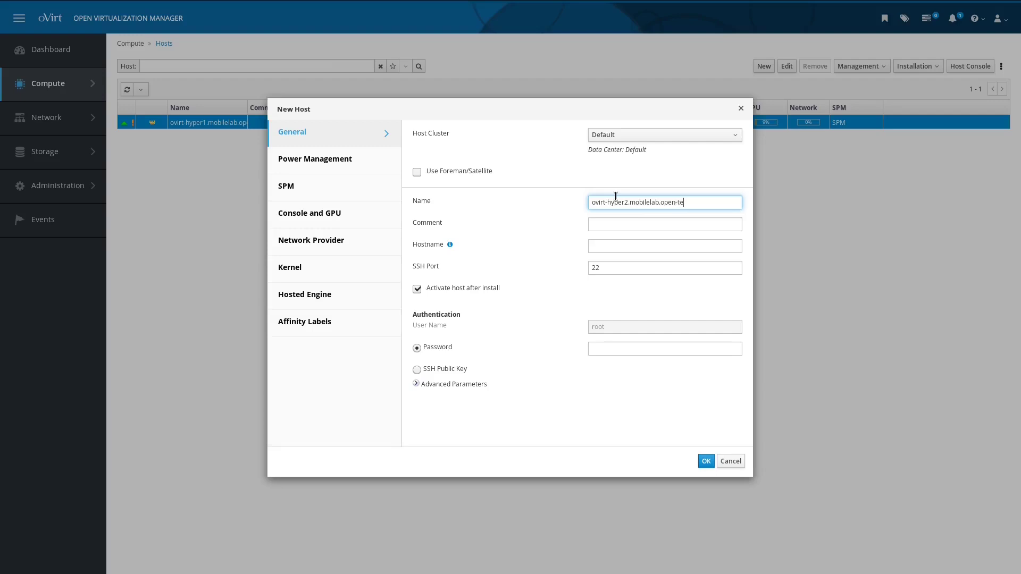
text(c.net)
key(Tab)
key(Tab)
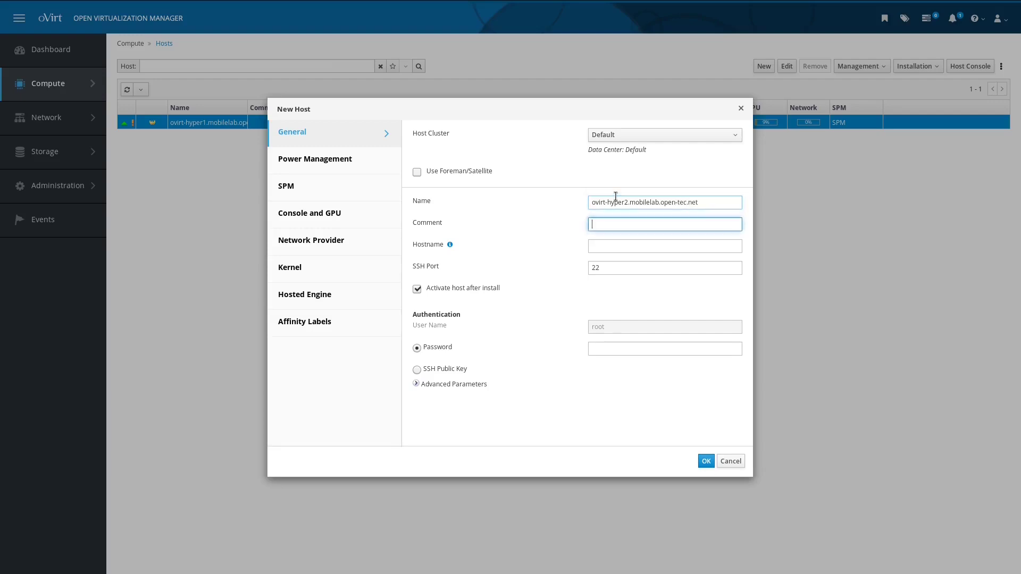
text(ovirt)
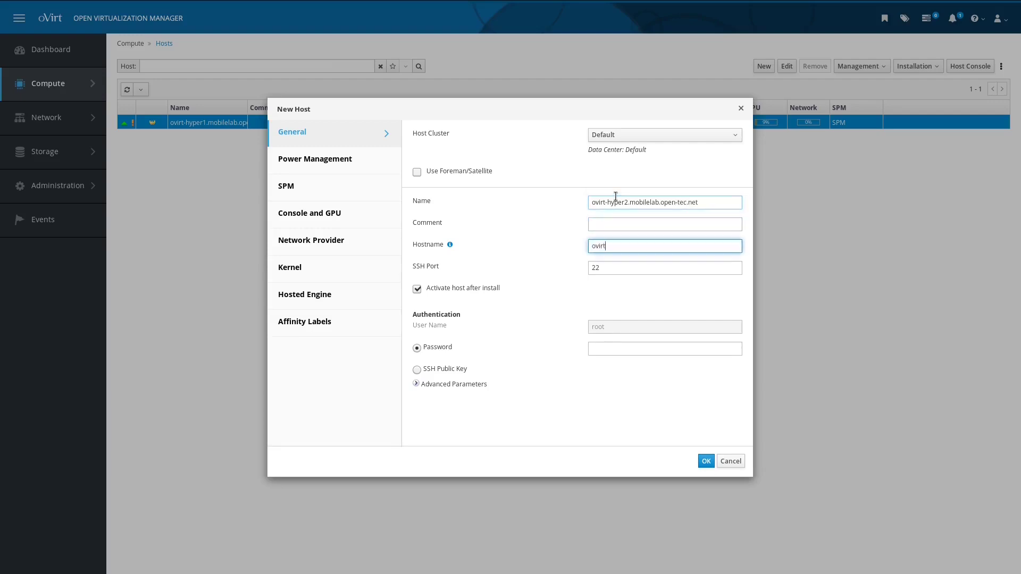
text(-hyper2.mobile.olab.open-tec.net)
key(Tab)
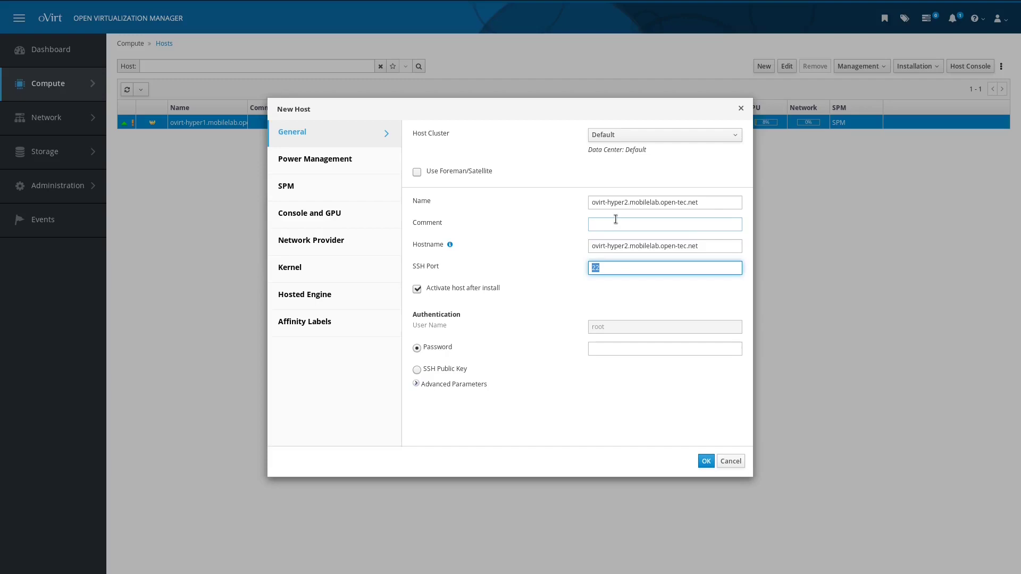
key(Tab)
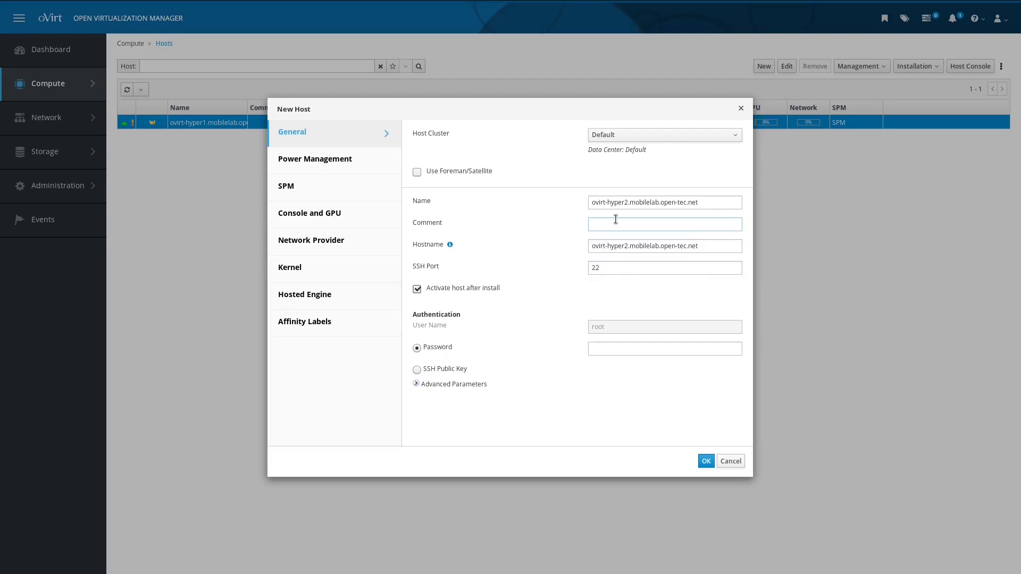
key(Tab)
key(Tab)
text(••••••••••••)
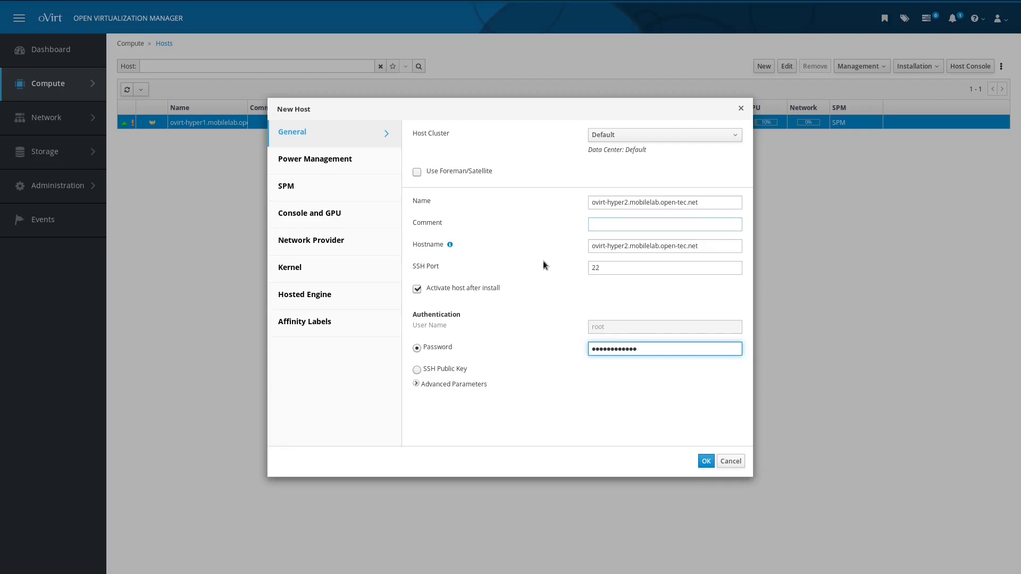
Step: Choose Deploy as the new host's hosted engine action and submit the host
click(351, 302)
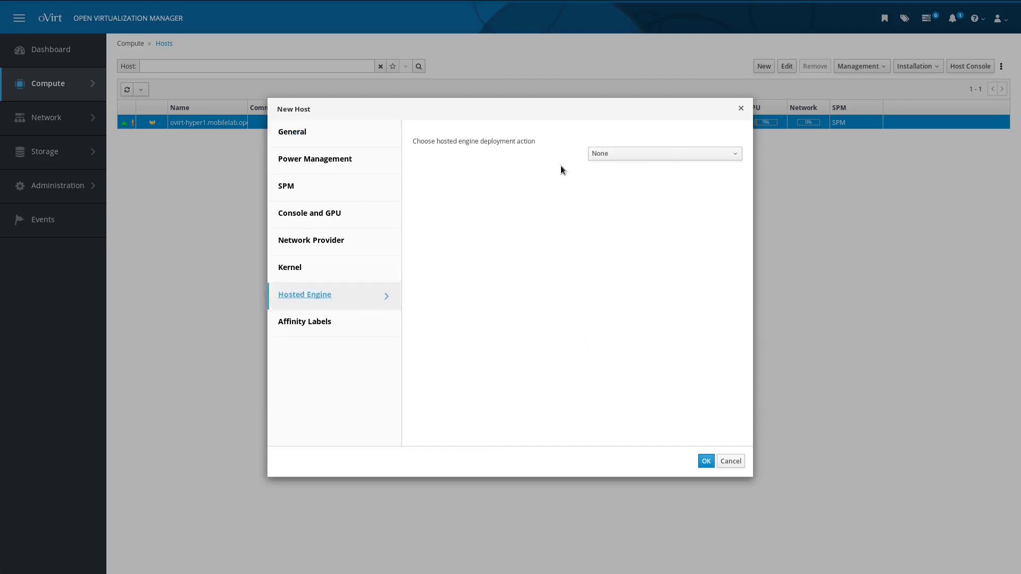
click(591, 159)
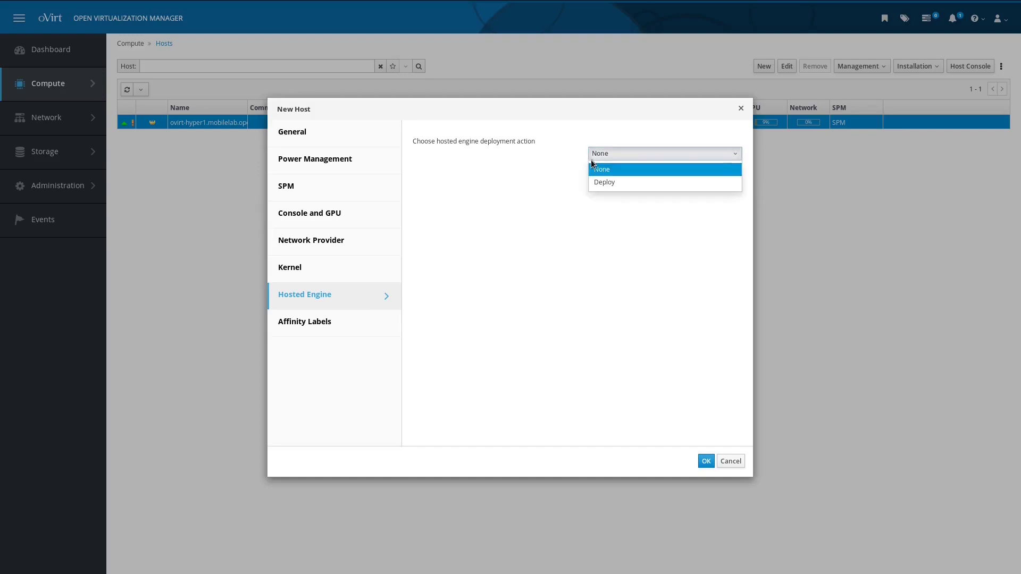
click(611, 180)
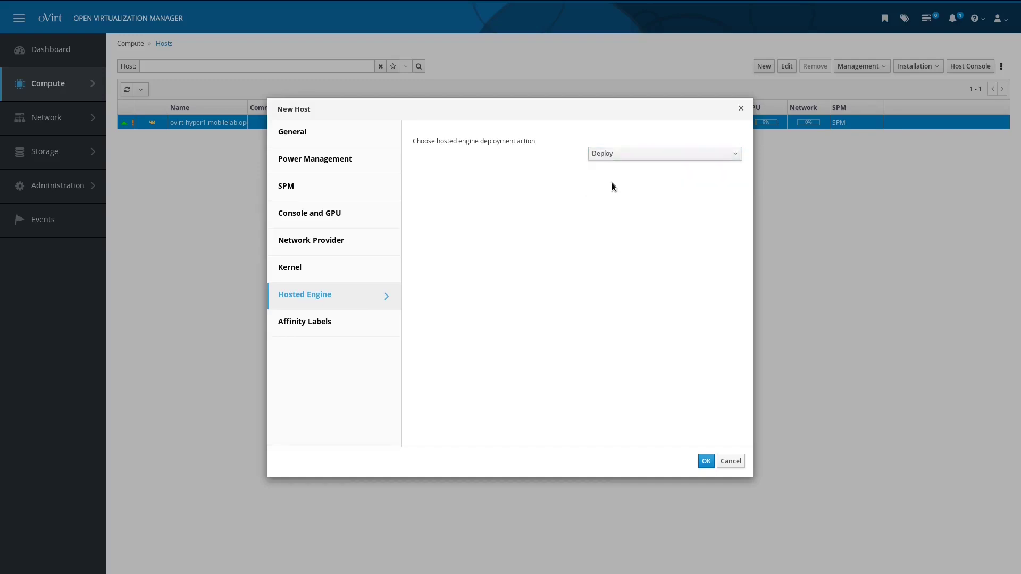
click(705, 462)
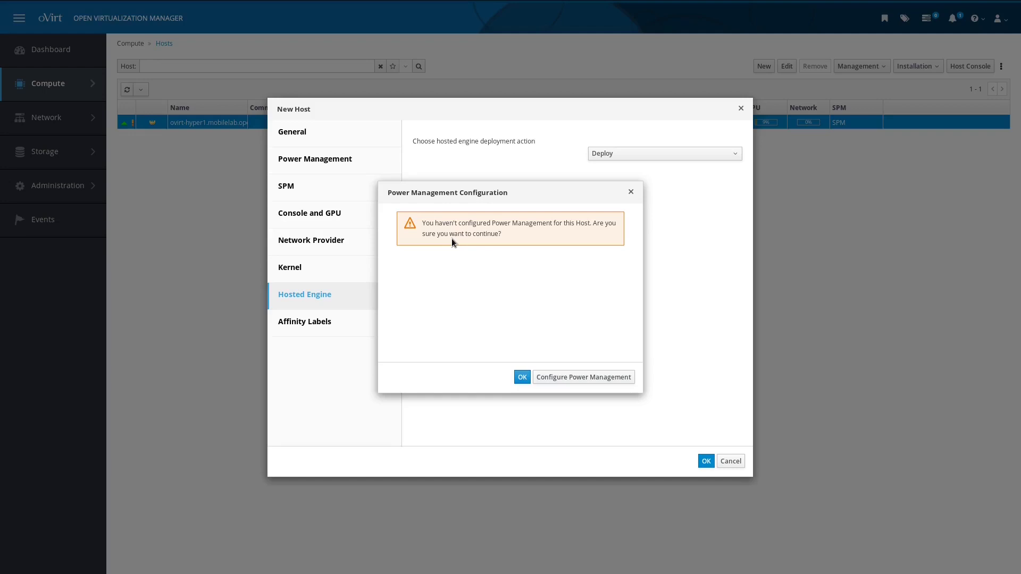
Step: Skip power management so ovirt-hyper2 joins the Default cluster and starts installing
click(521, 379)
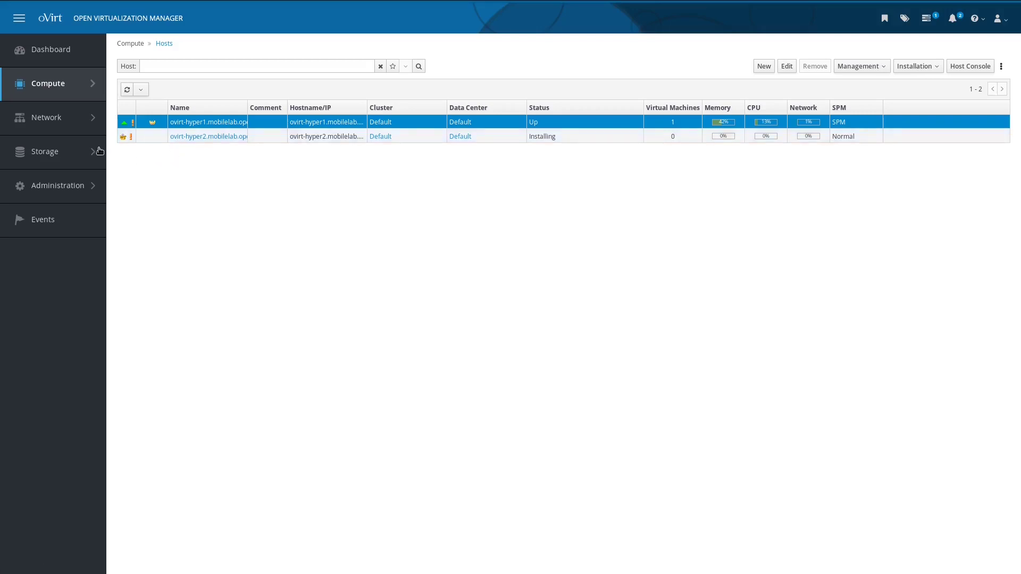
mouse_move(74, 158)
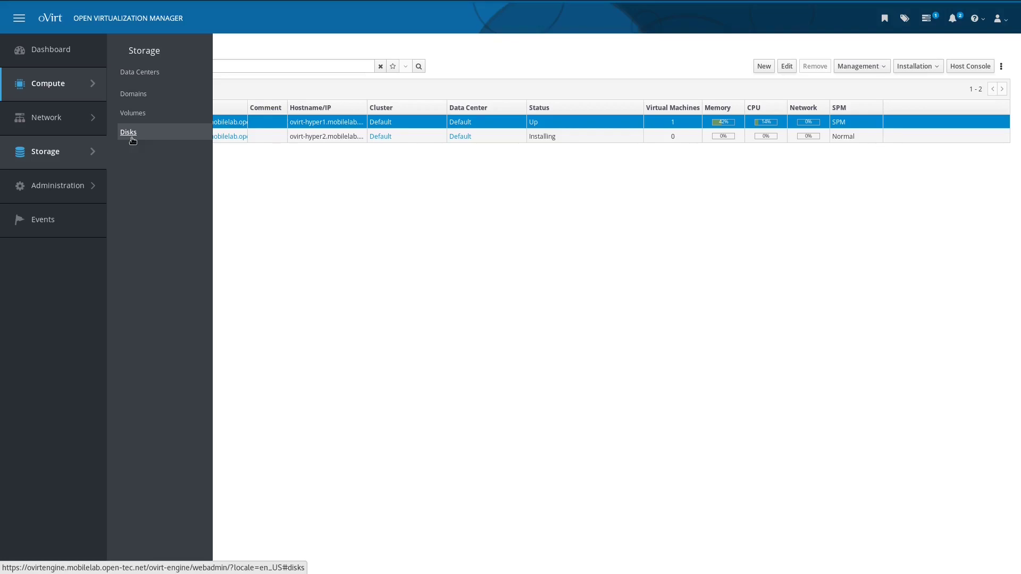
Step: Open Storage > Disks to list the hosted-engine and OVF_STORE disks
click(129, 133)
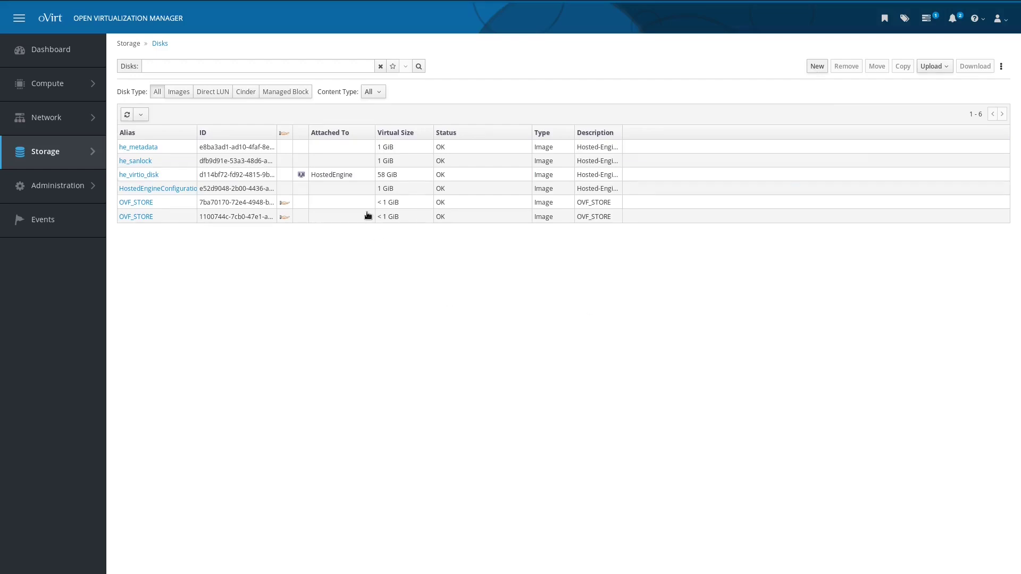
Step: Open Storage > Storage Domains to view hosted_storage and ovirt-image-repository
mouse_move(72, 153)
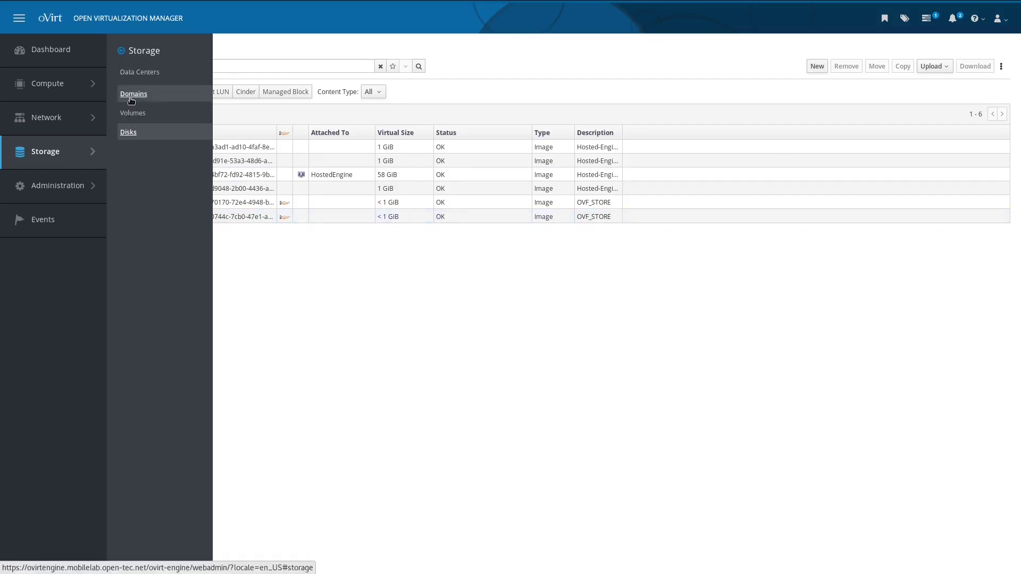
click(131, 94)
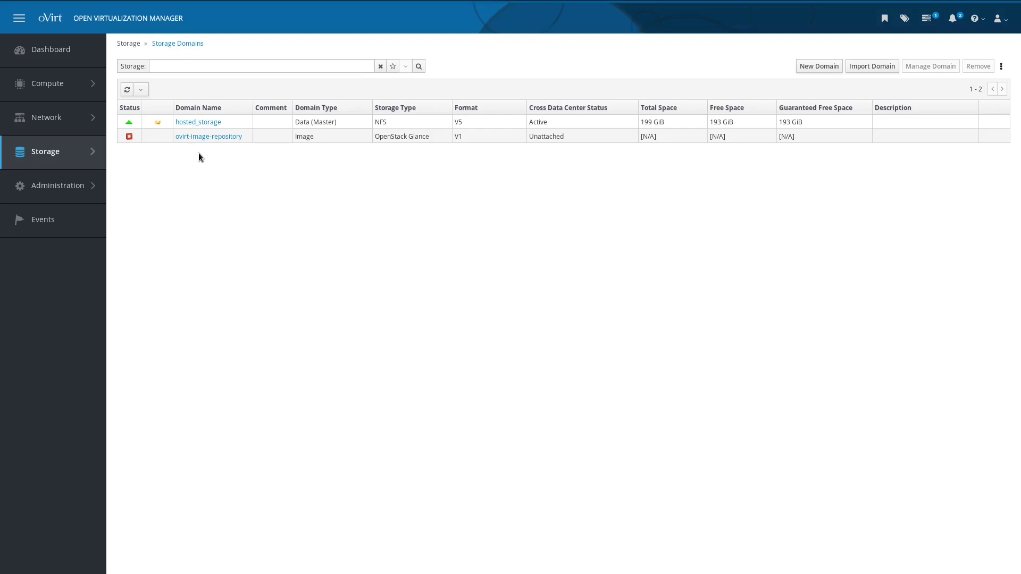
Step: Begin importing an NFS ISO domain with export path 172.16.10.5:/volume1/ovirt-iso
click(871, 68)
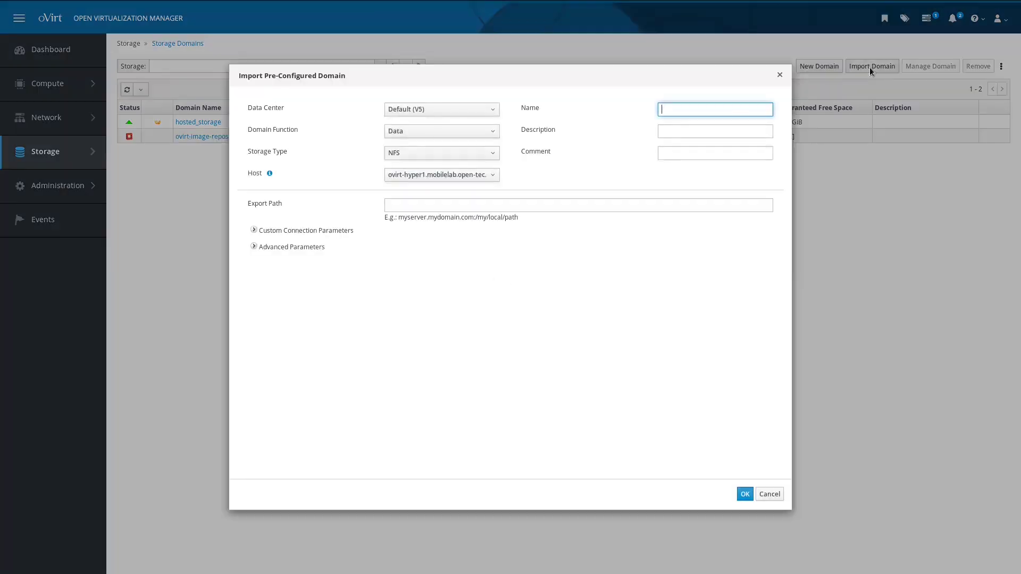
click(440, 137)
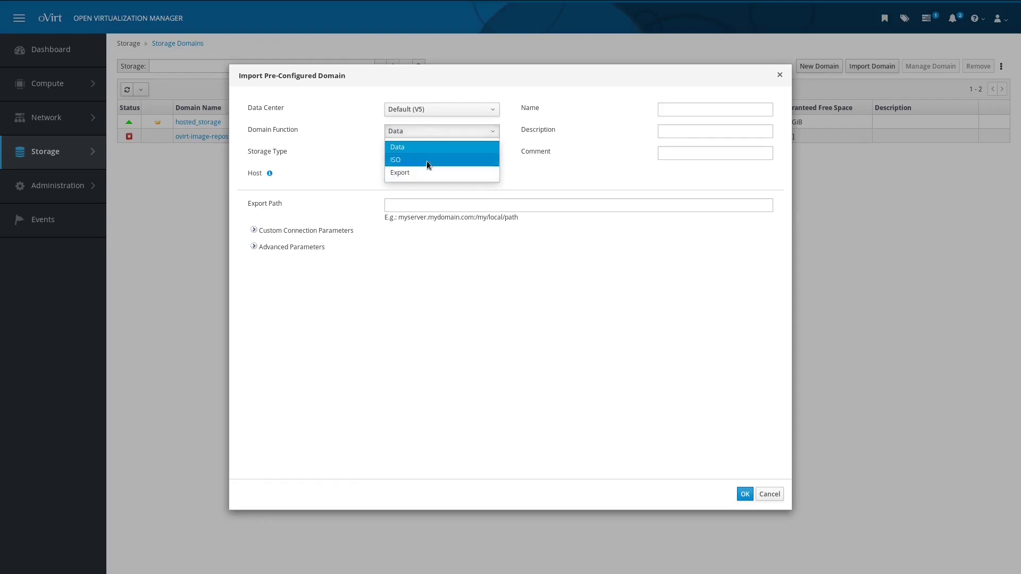
click(427, 160)
click(427, 206)
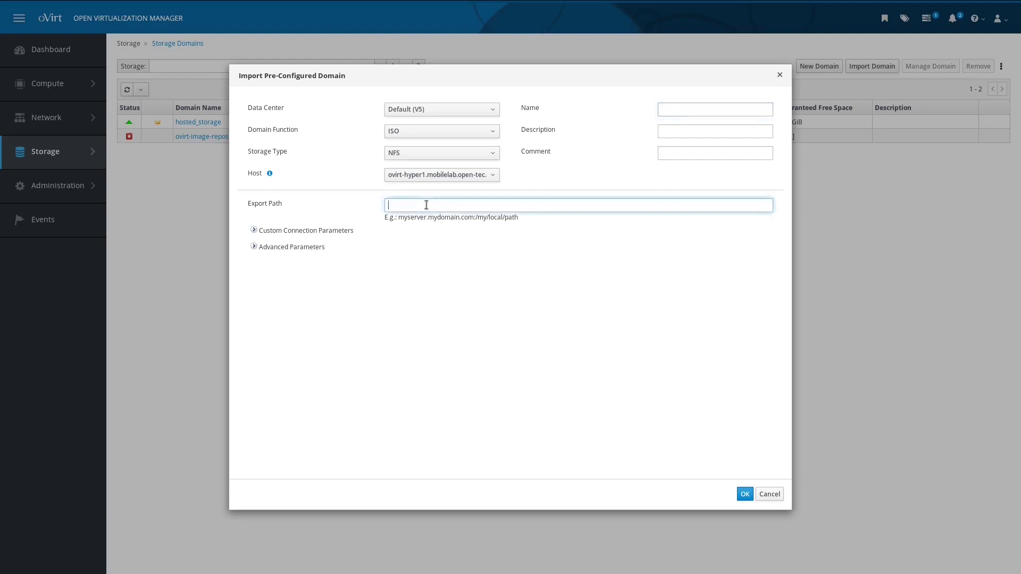
click(406, 155)
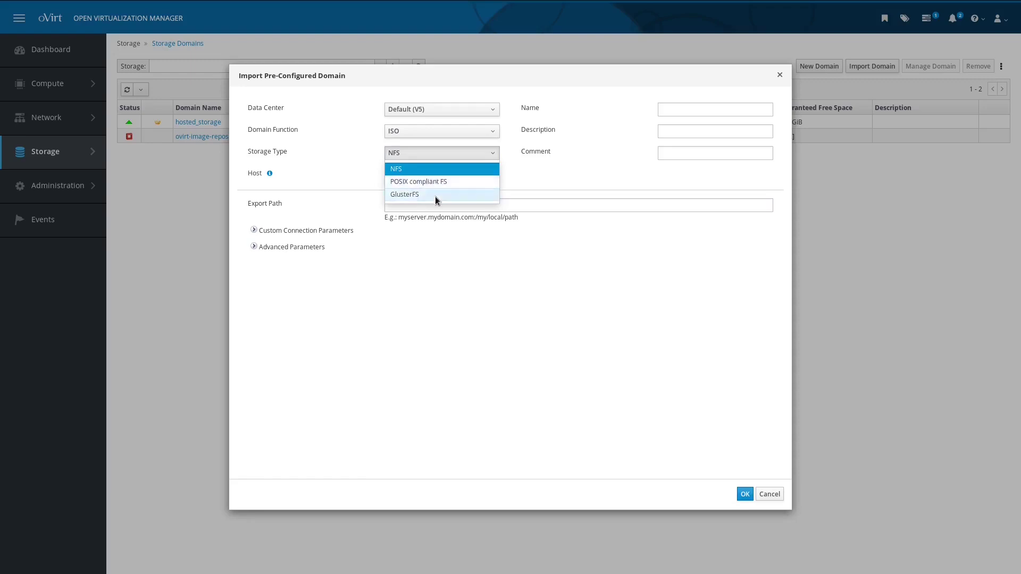
click(555, 205)
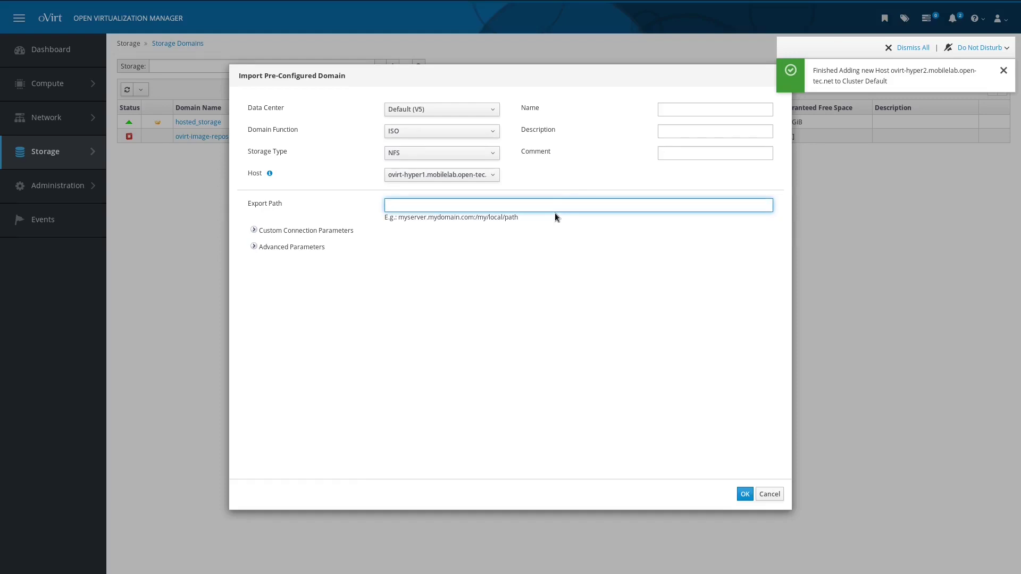
text(172.1)
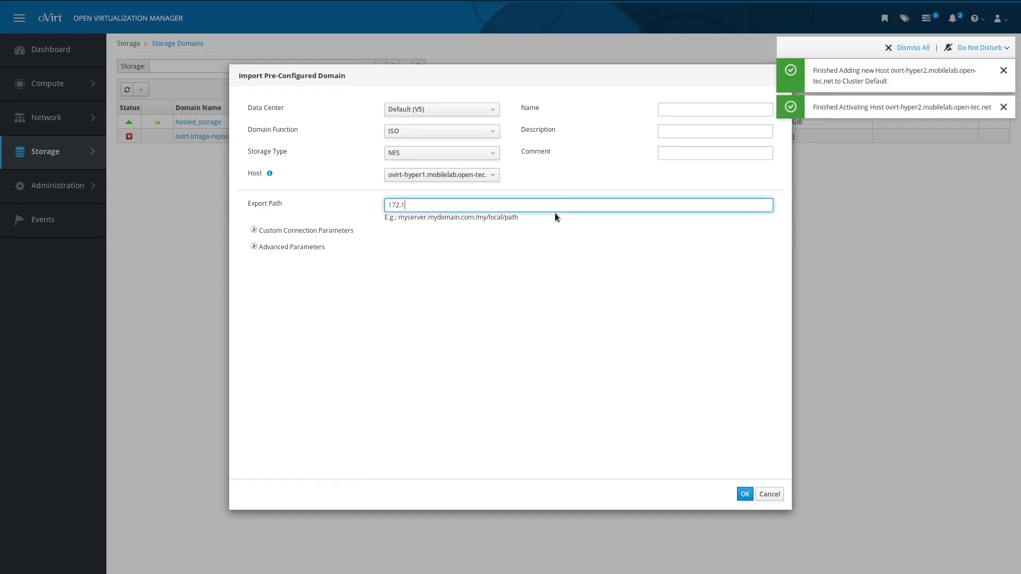
text(6.10.5:/v)
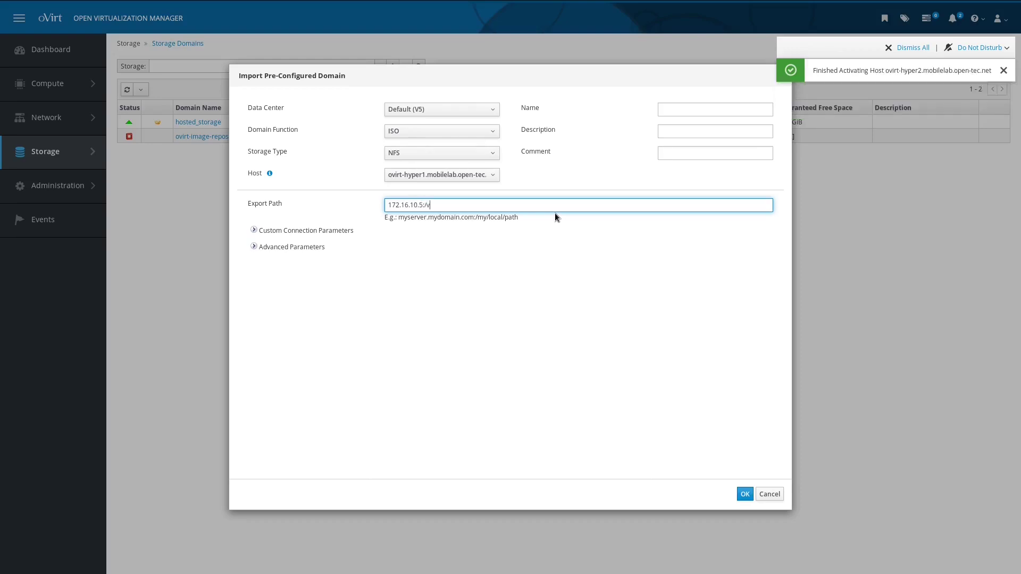
text(olume1/)
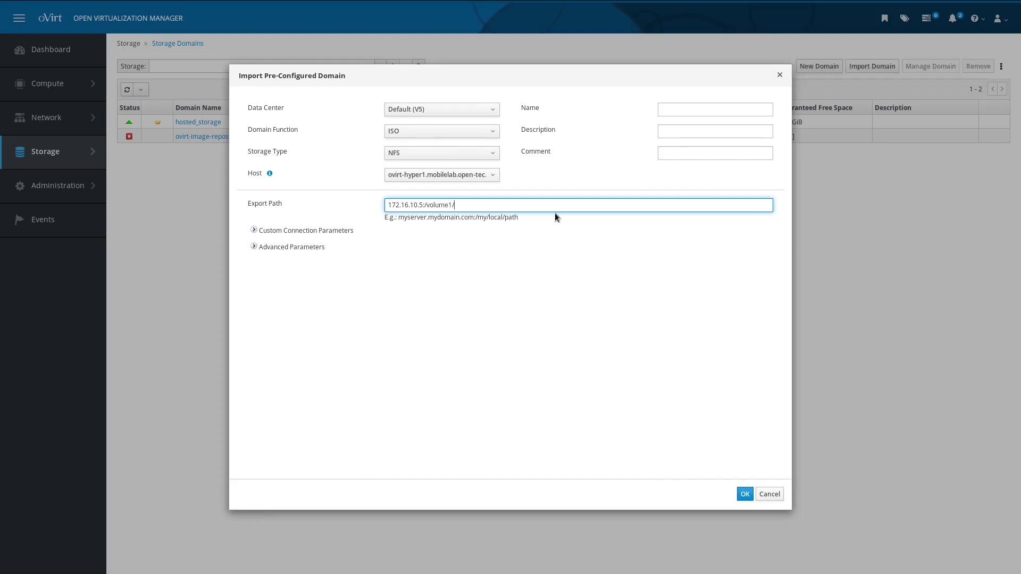
text(ovirt-iso)
Step: Import the ISO domain, then activate it in the Default data center
click(751, 499)
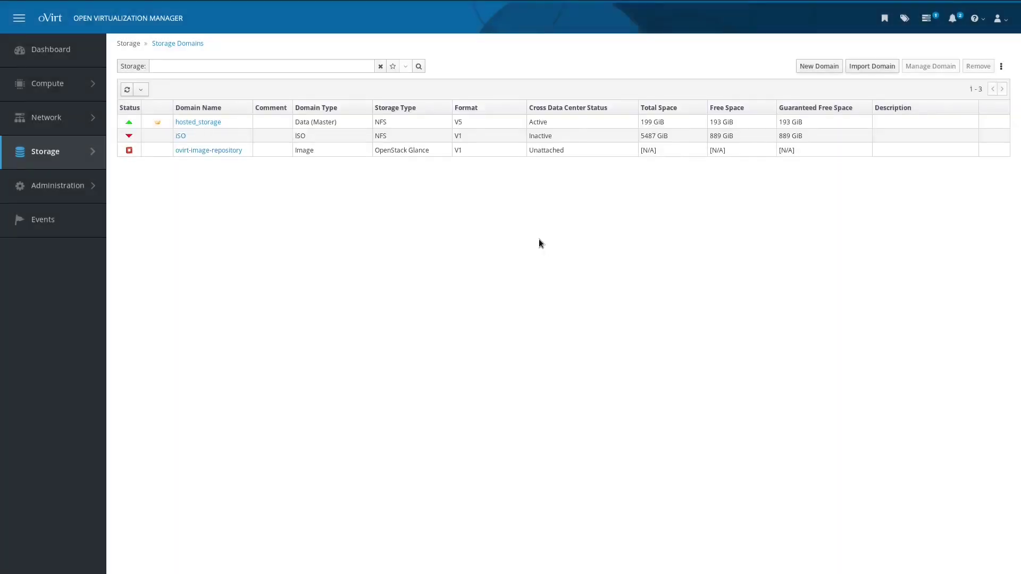
click(184, 138)
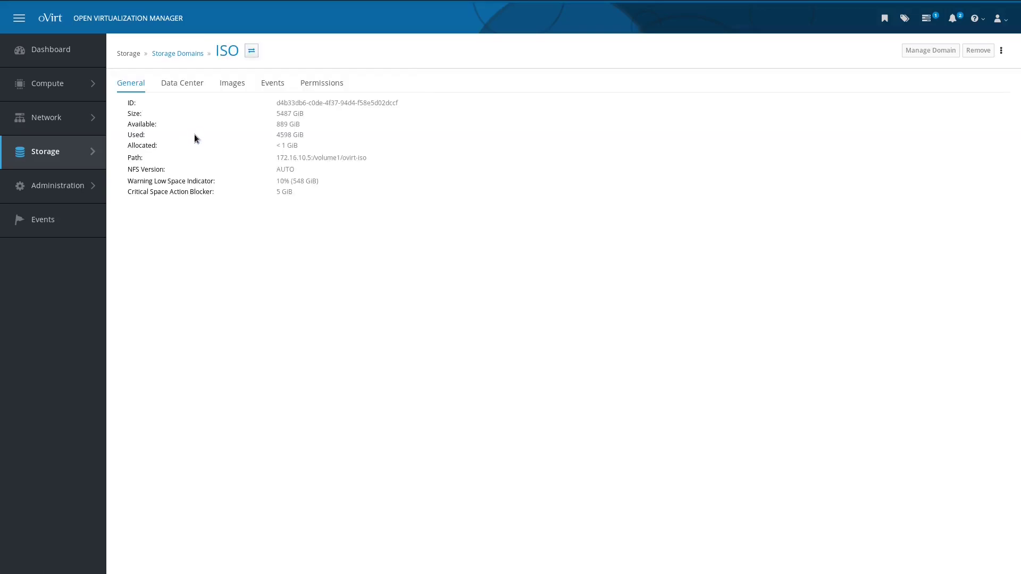
click(189, 86)
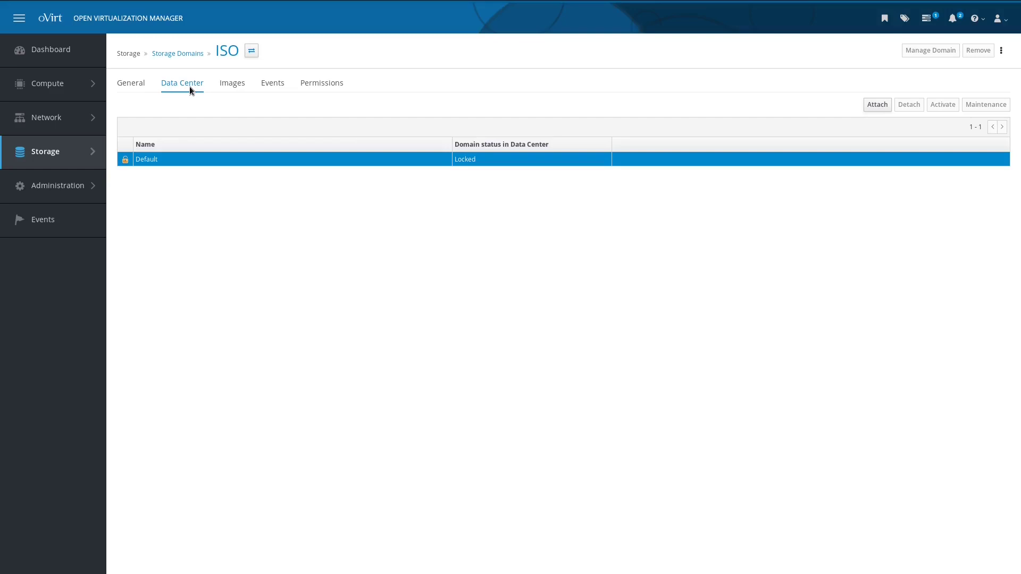
click(189, 86)
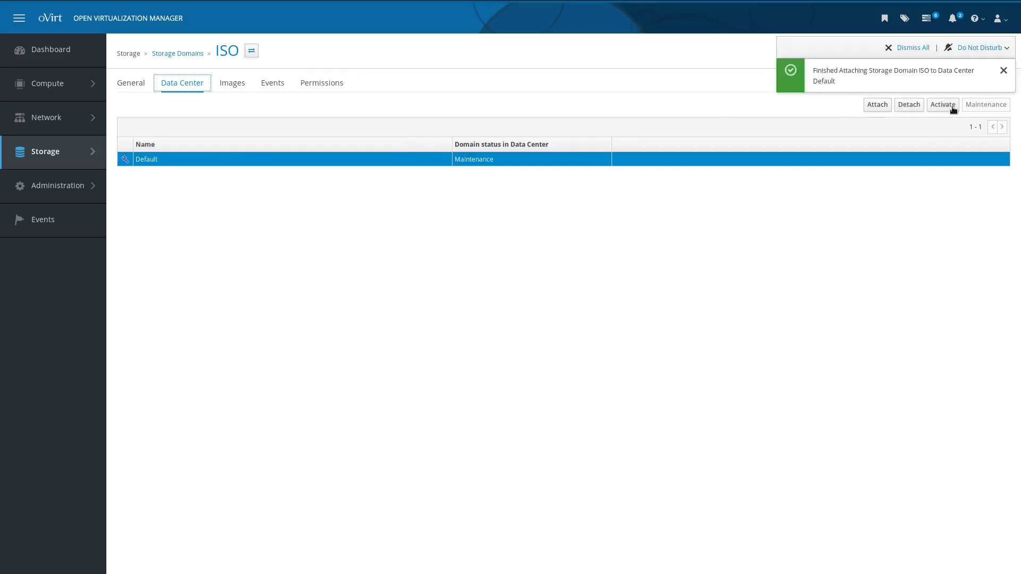
click(953, 109)
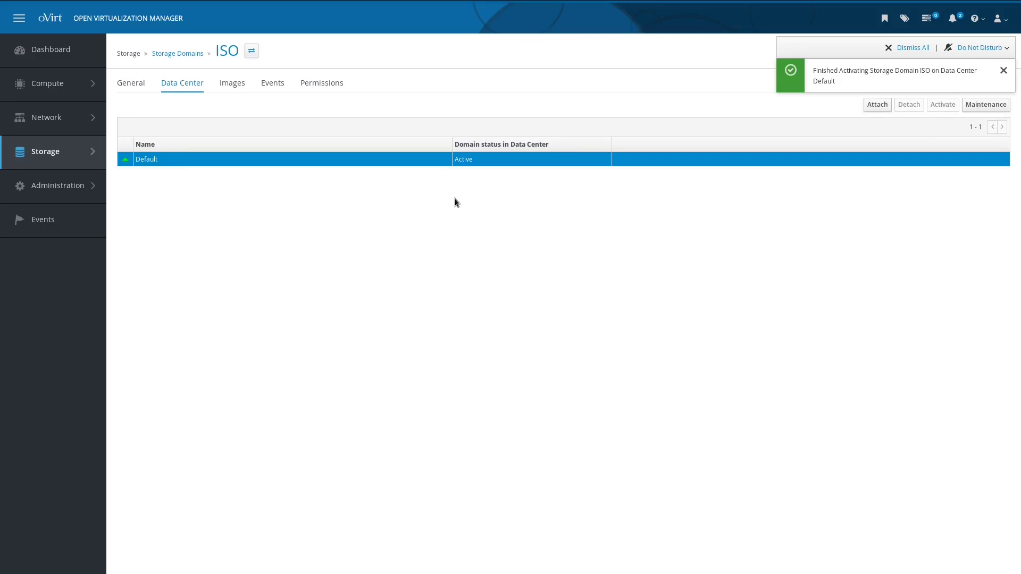
Step: Browse the ISO domain's images, then check Hosts and the Virtual Machines list
click(239, 83)
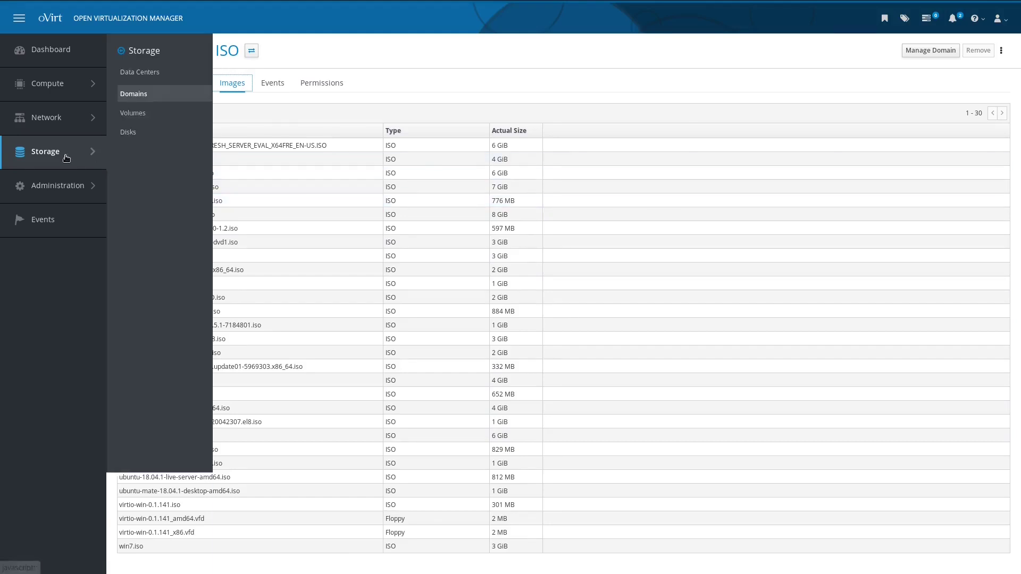
mouse_move(58, 94)
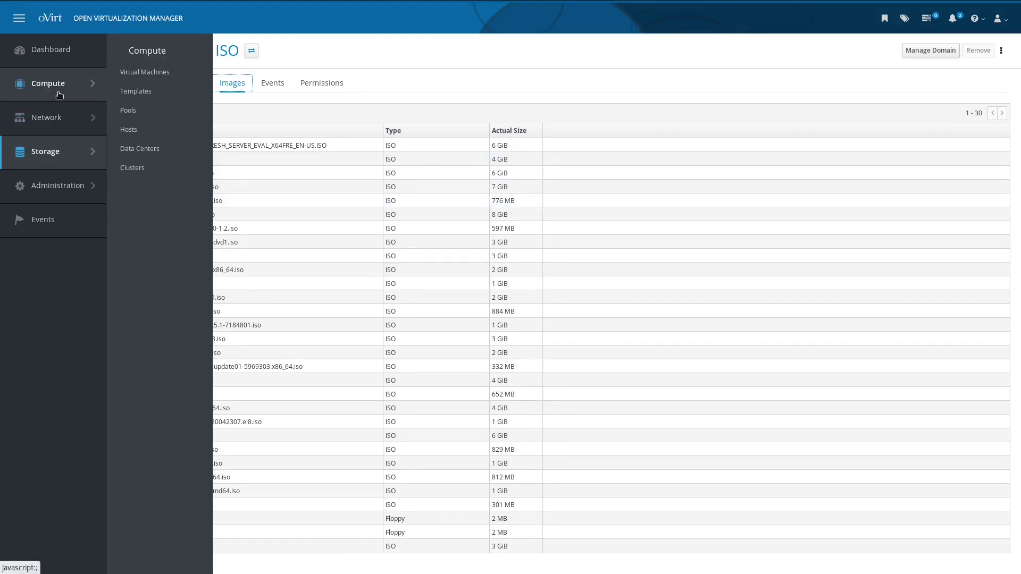
click(159, 139)
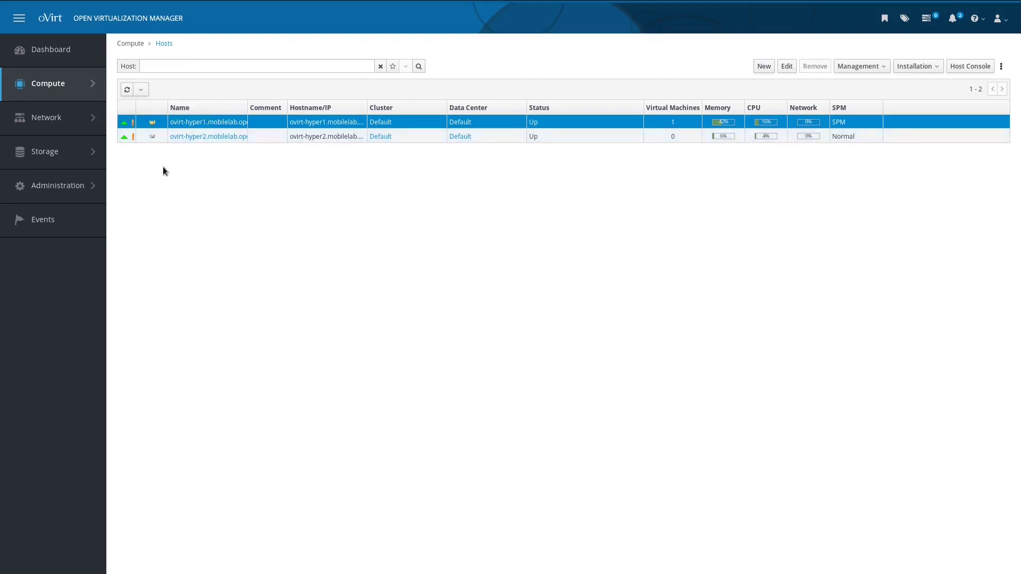
mouse_move(152, 137)
mouse_move(86, 94)
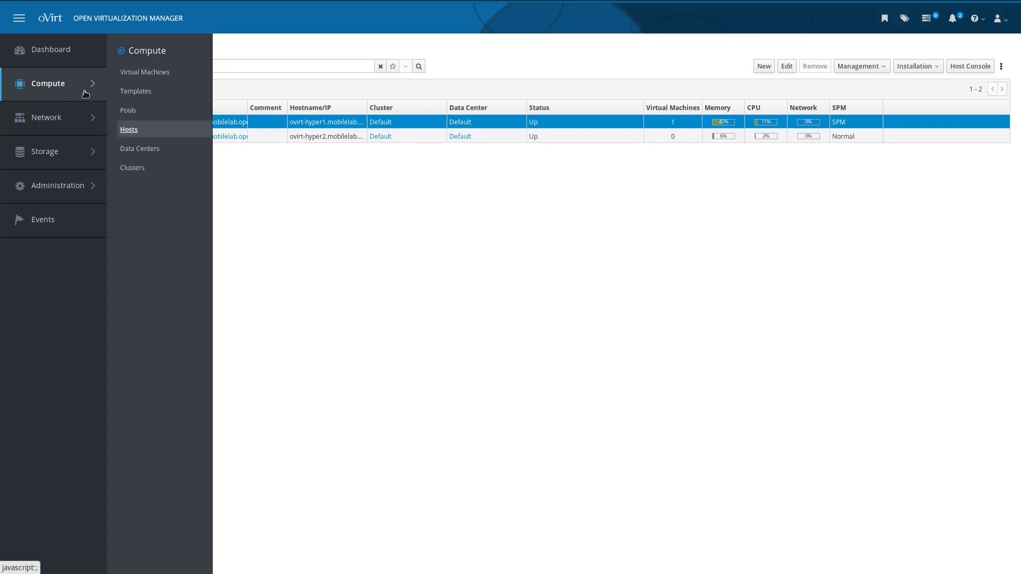
click(140, 73)
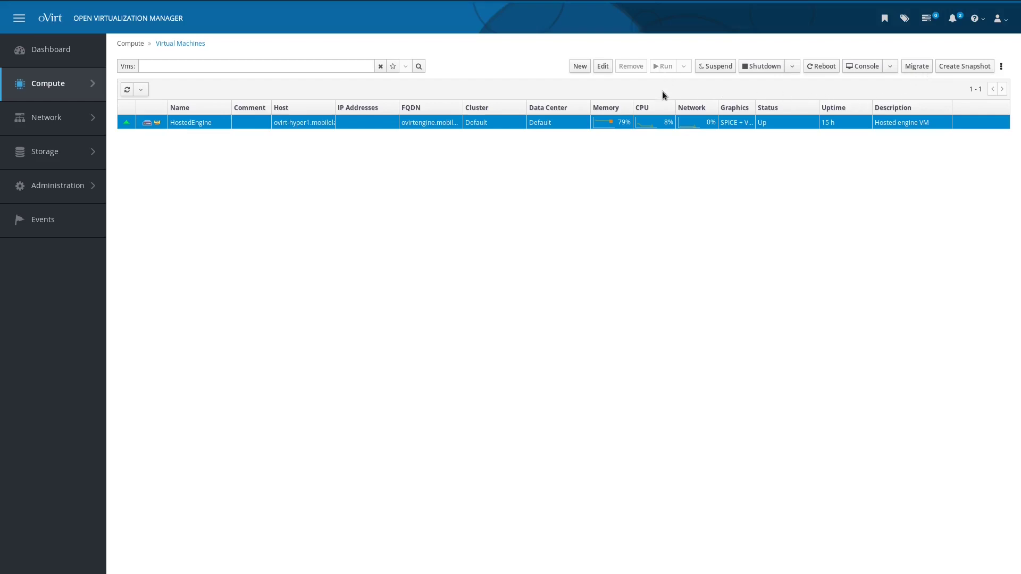
Step: Start a new VM named ovirt-vm1 running Red Hat Enterprise Linux 8.x x64
click(578, 65)
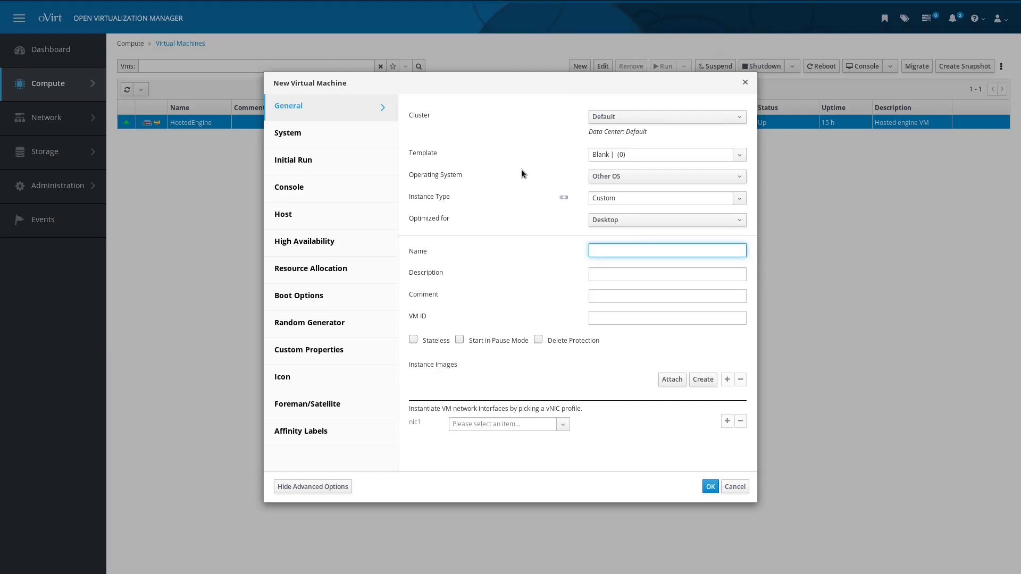
text(ovirt-n)
key(BackSpace)
text(vm1)
click(608, 176)
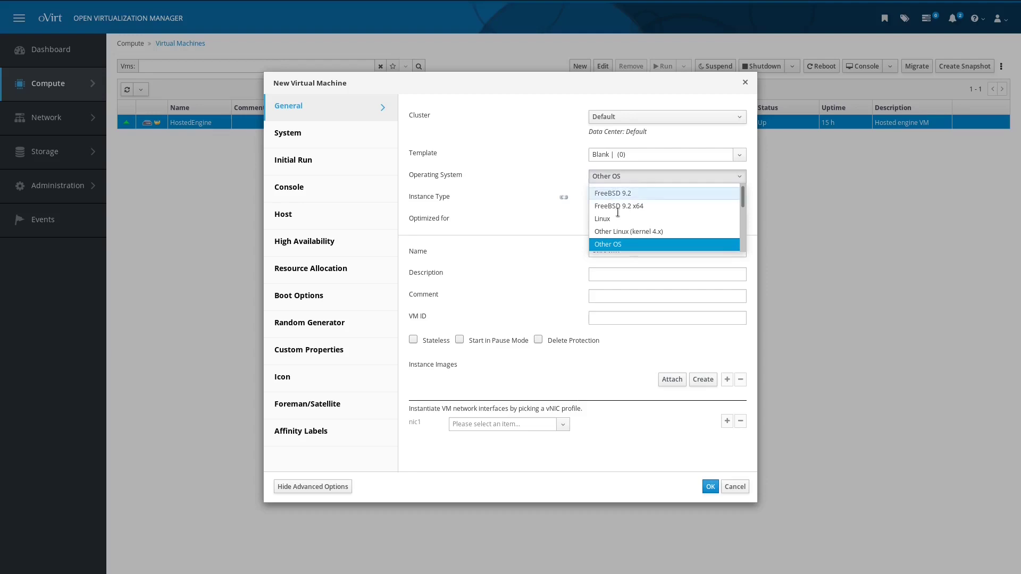
scroll(619, 215, down, 5)
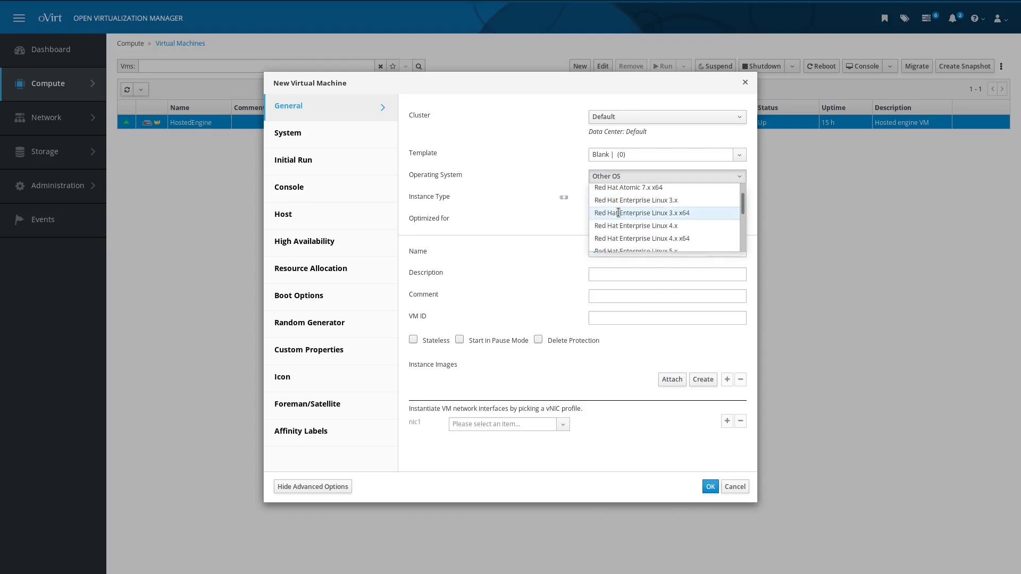
scroll(630, 213, down, 3)
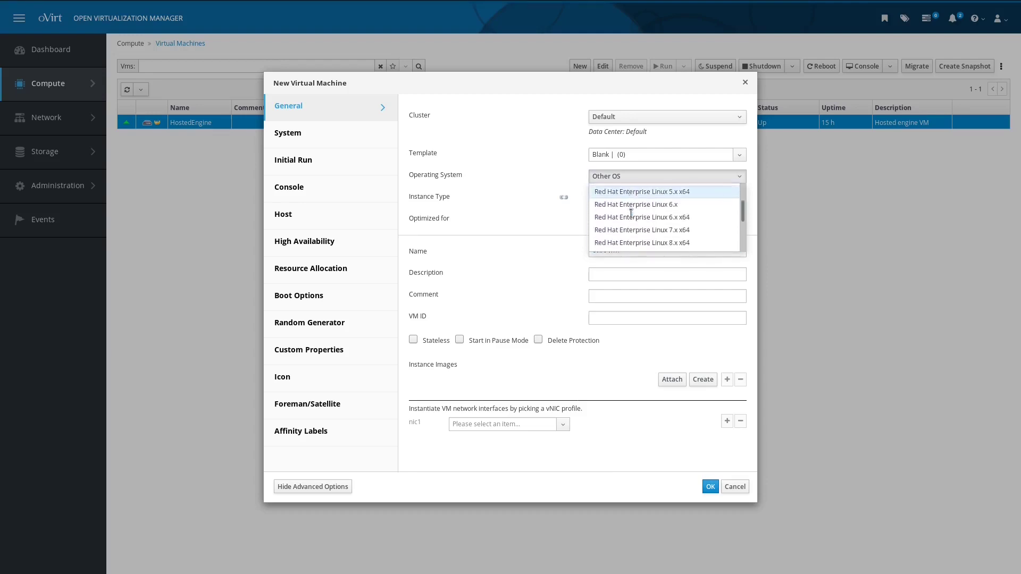
click(637, 207)
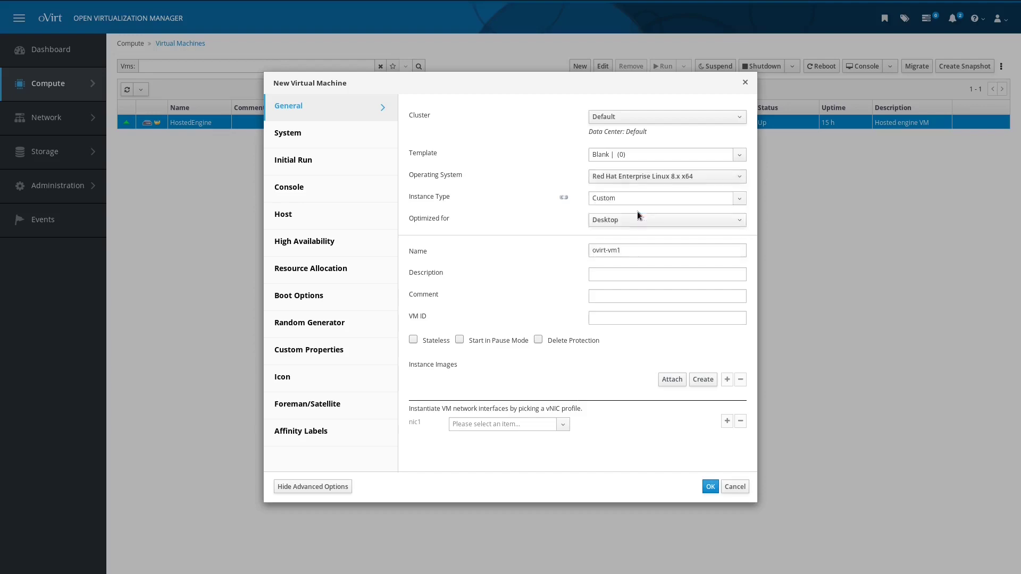
Step: Keep the Custom instance type and connect nic1 to ovirtmgmt/ovirtmgmt
click(740, 200)
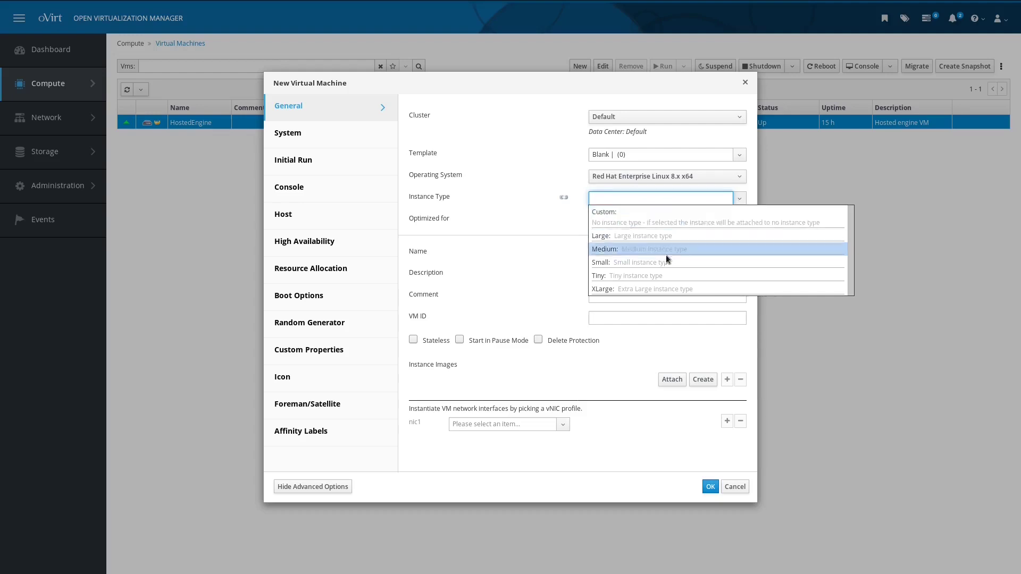
click(605, 298)
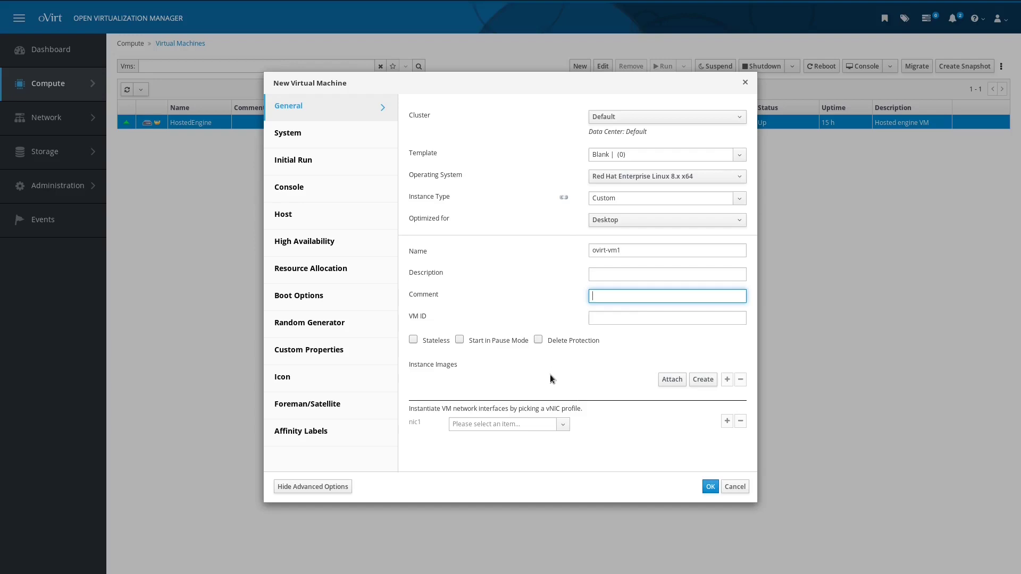
click(563, 425)
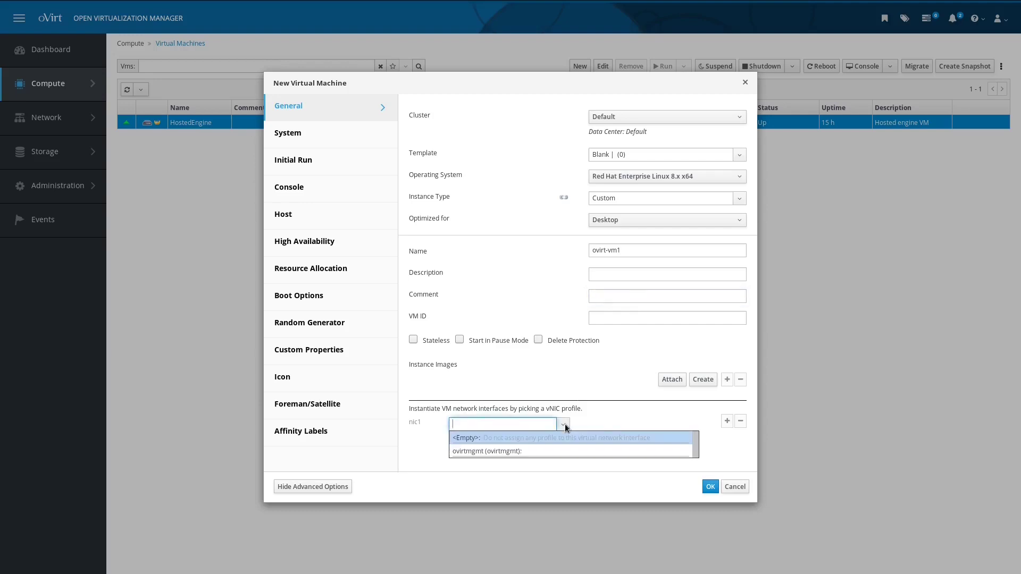
click(560, 450)
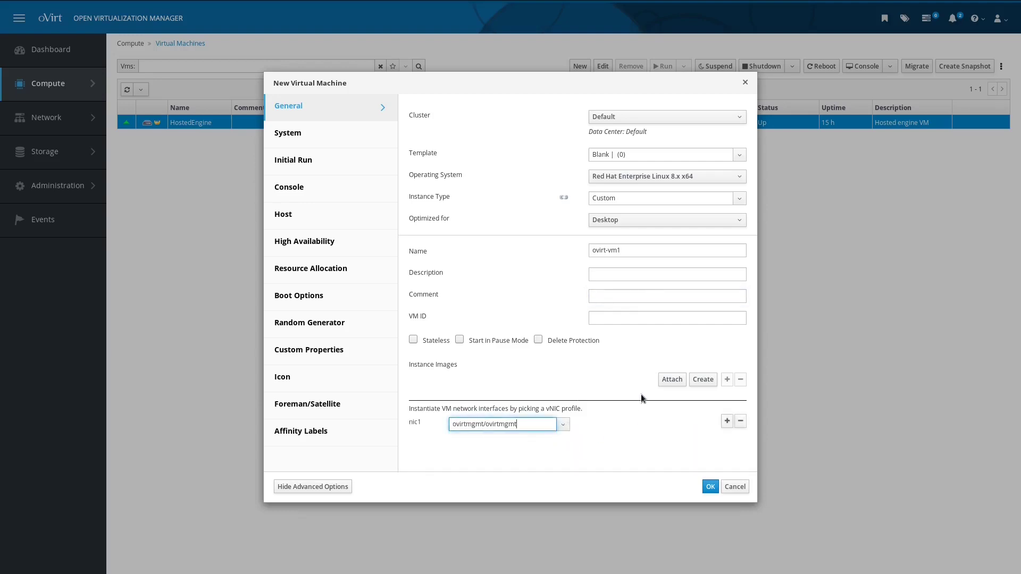
Step: Create a 20 GiB disk for the VM in New Virtual Disk
click(708, 381)
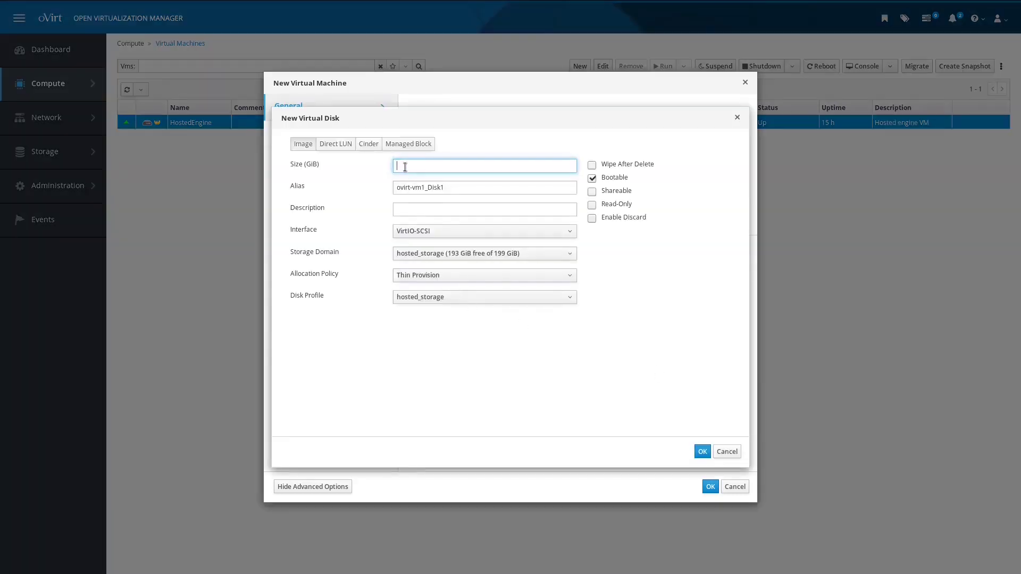
text(20)
click(702, 451)
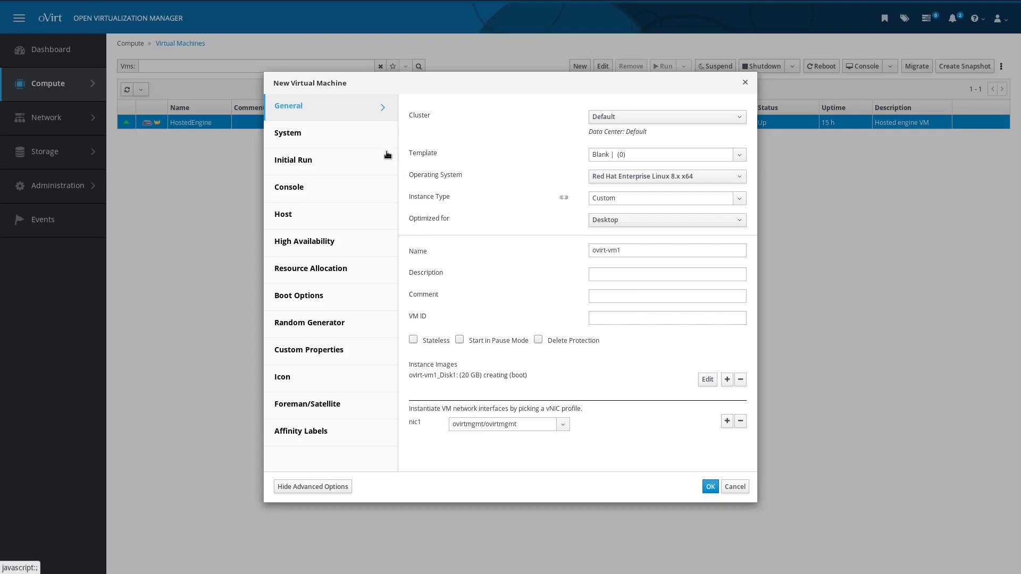
Step: Review system, console, host, high availability and affinity label settings at defaults, then create the VM
click(349, 136)
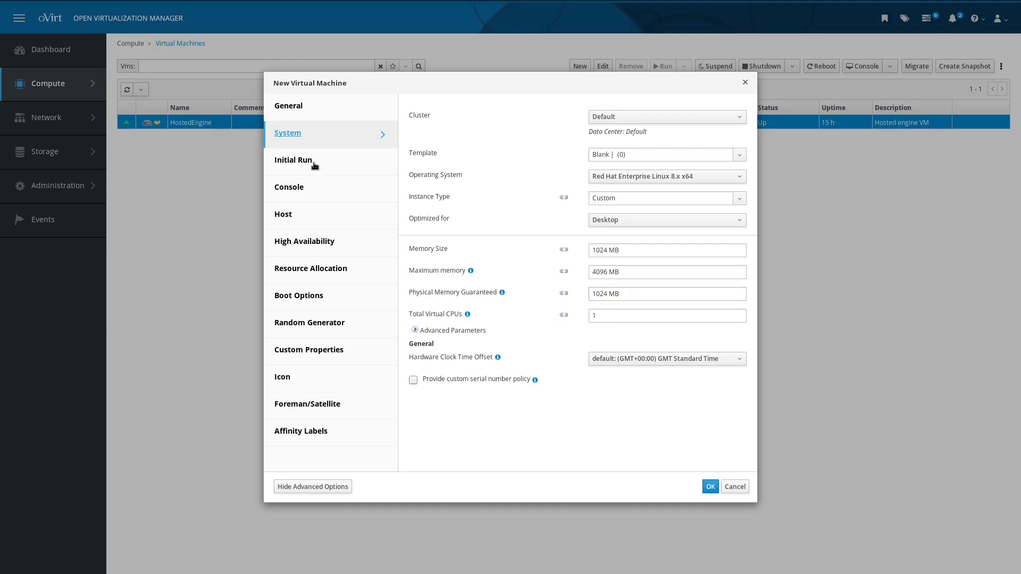
click(314, 191)
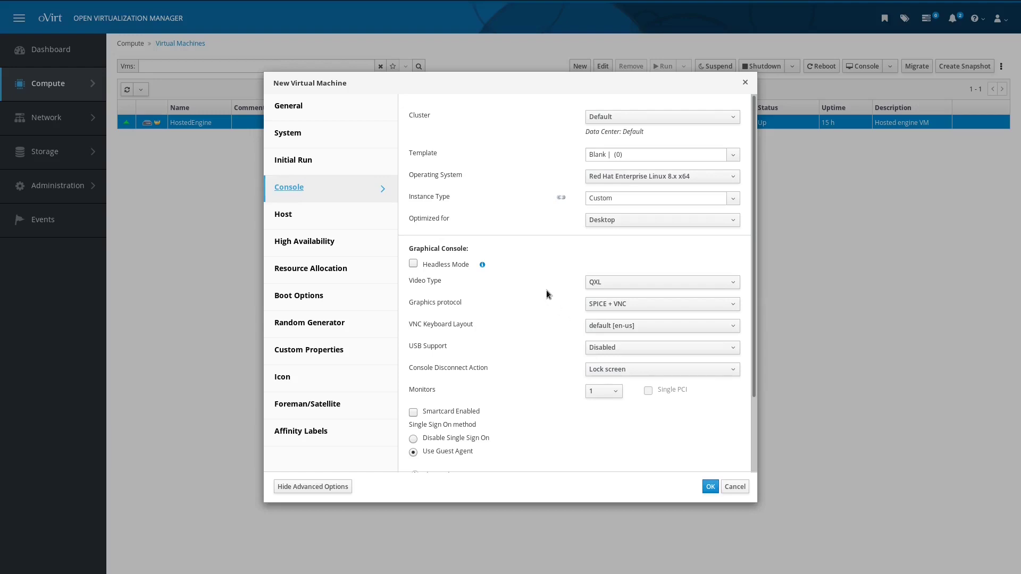
click(366, 214)
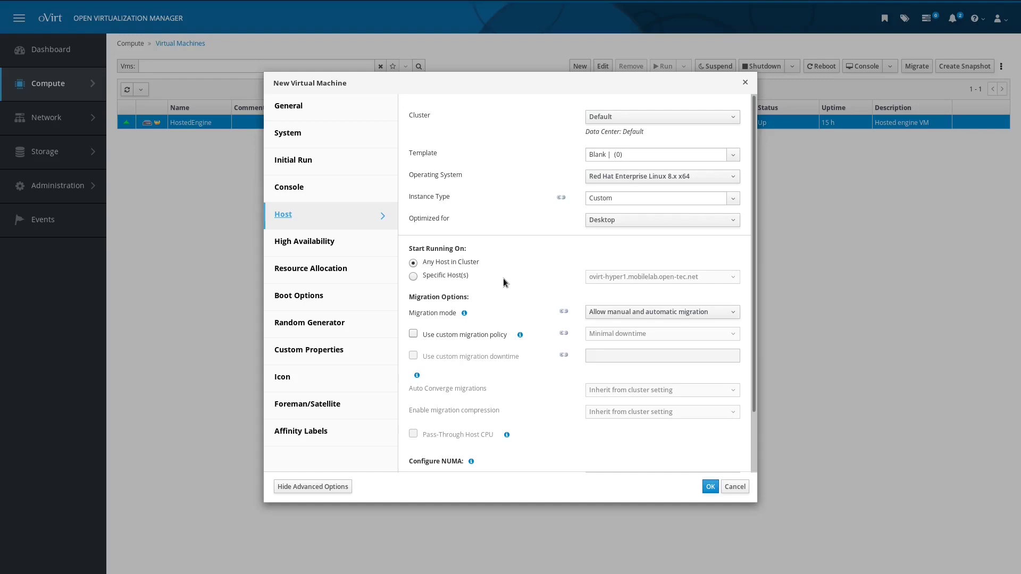
click(309, 241)
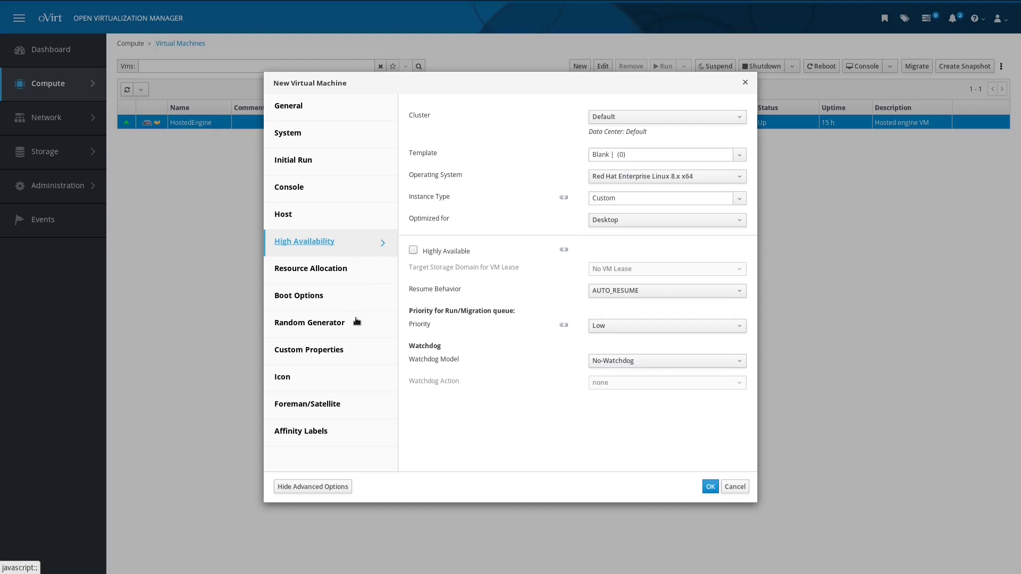
click(356, 433)
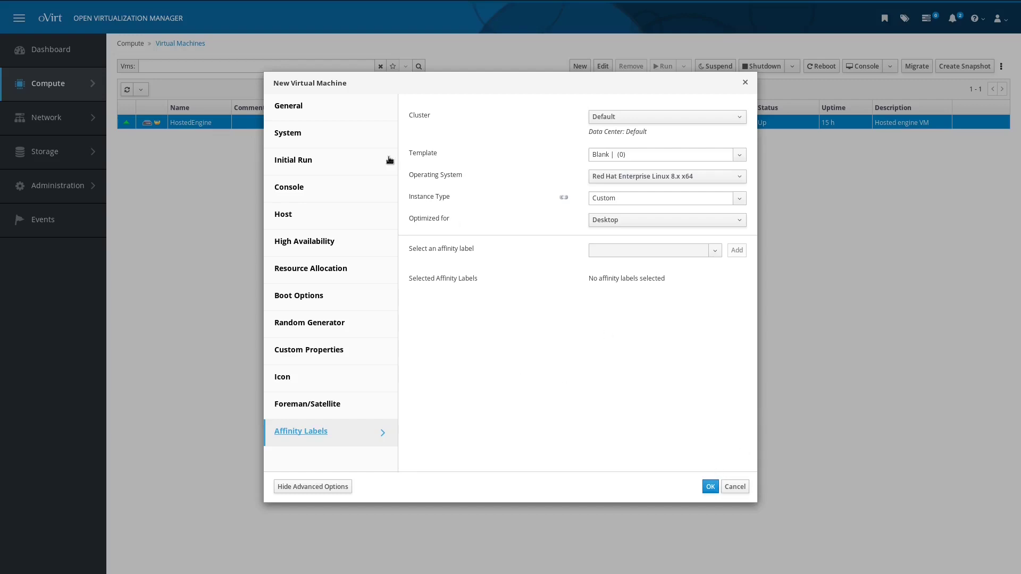
click(711, 487)
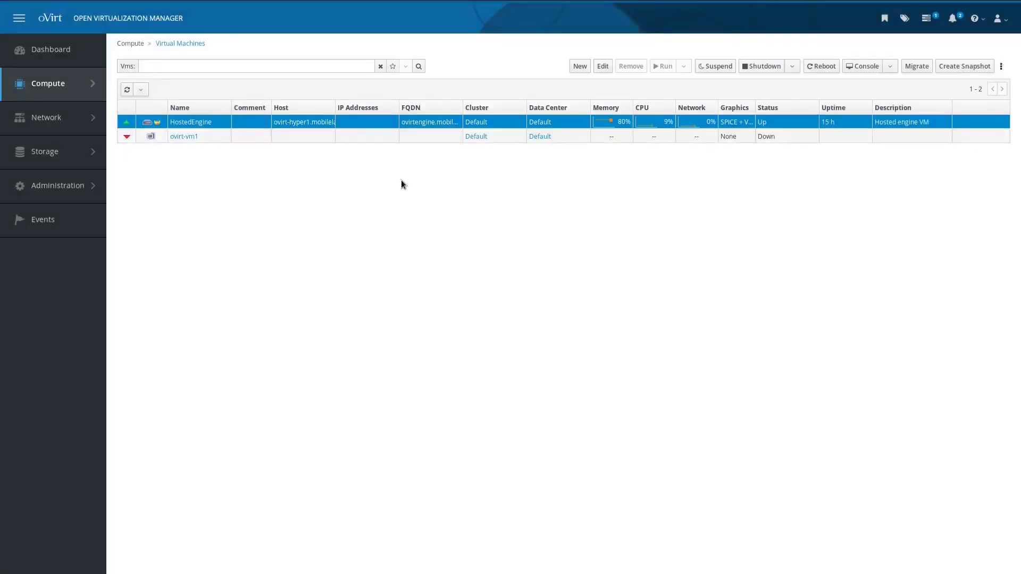
Step: Select the ovirt-vm1 row and expand the Run dropdown to reveal Run Once
click(301, 137)
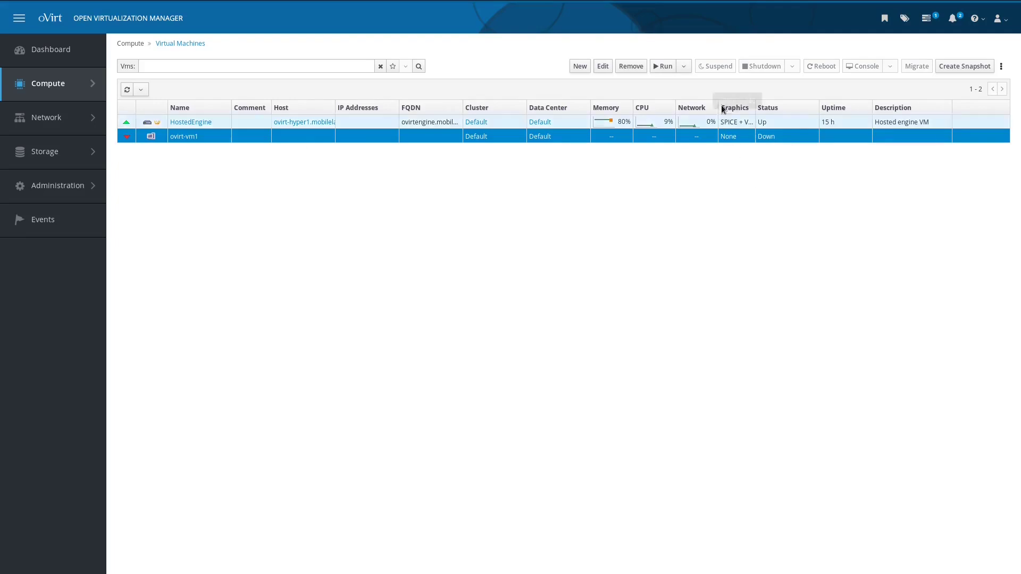
click(684, 69)
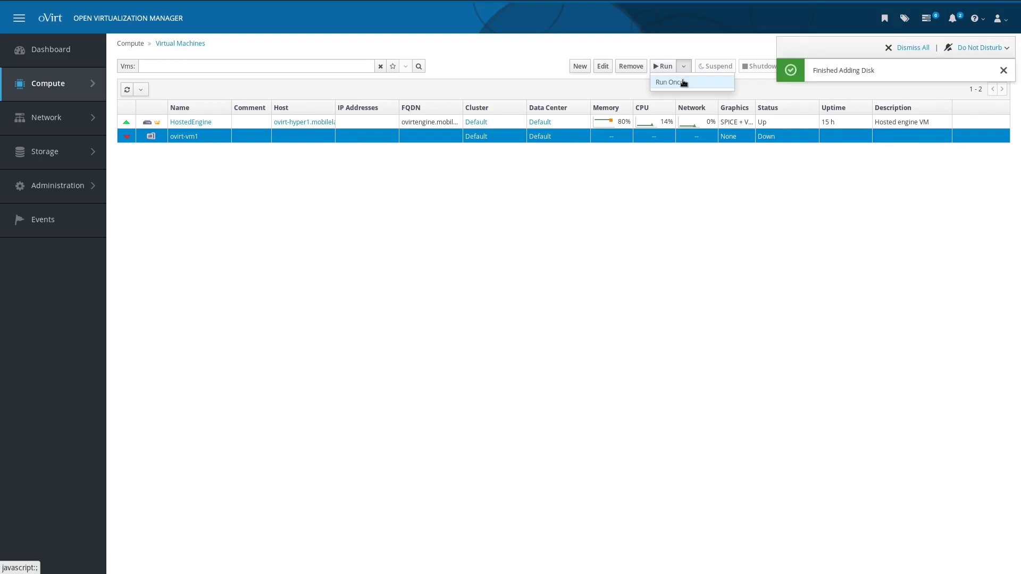
Step: Open Run Once for ovirt-vm1 and attach CentOS-Stream-x86_64-dvd1.iso as the CD
click(684, 82)
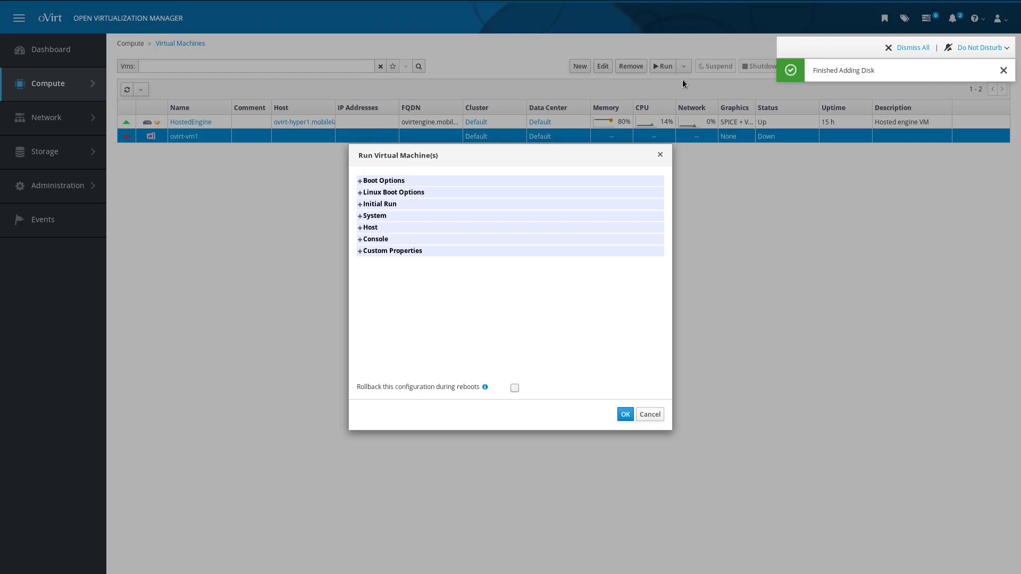
click(383, 181)
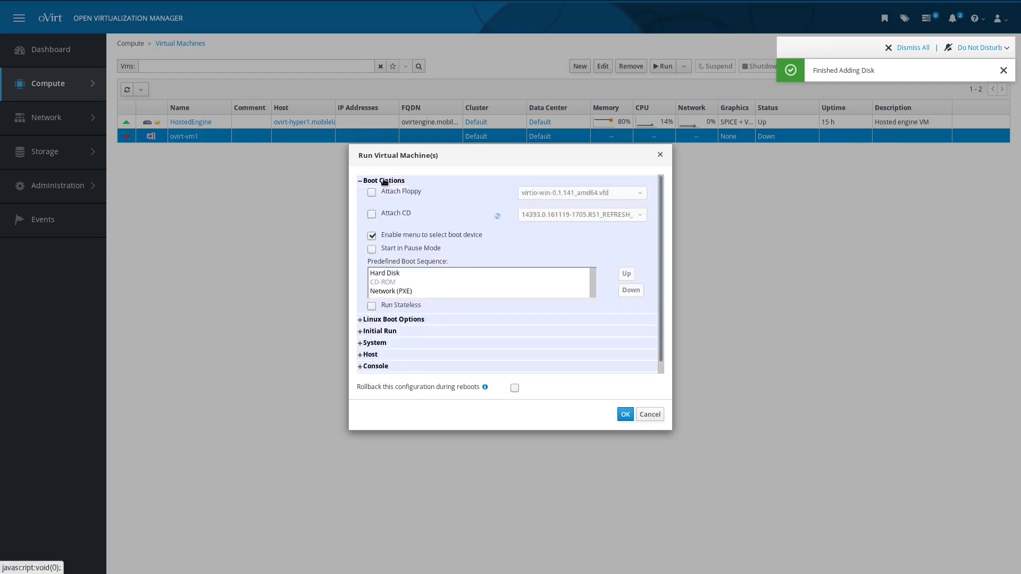
click(400, 212)
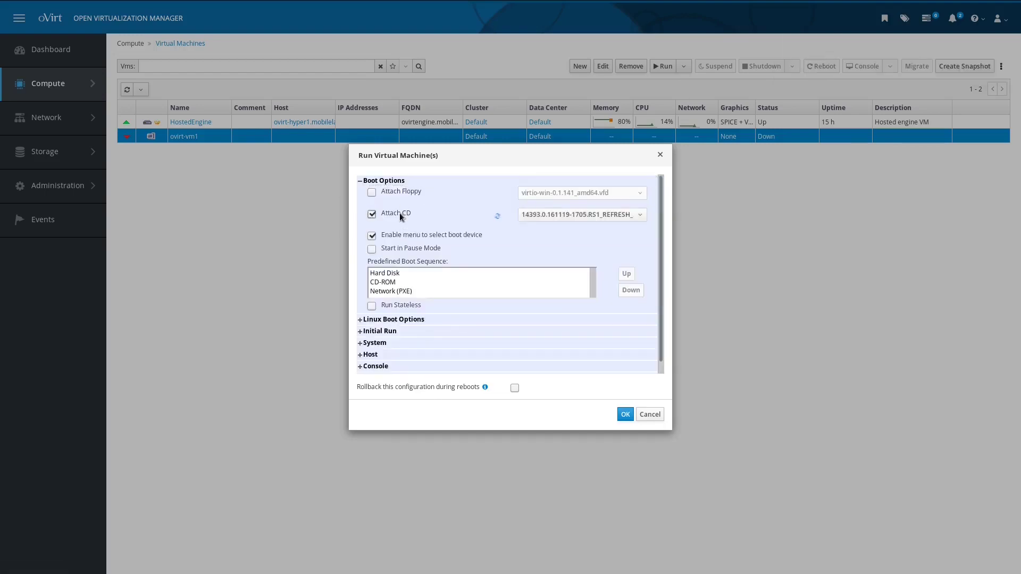
click(604, 217)
scroll(551, 276, down, 2)
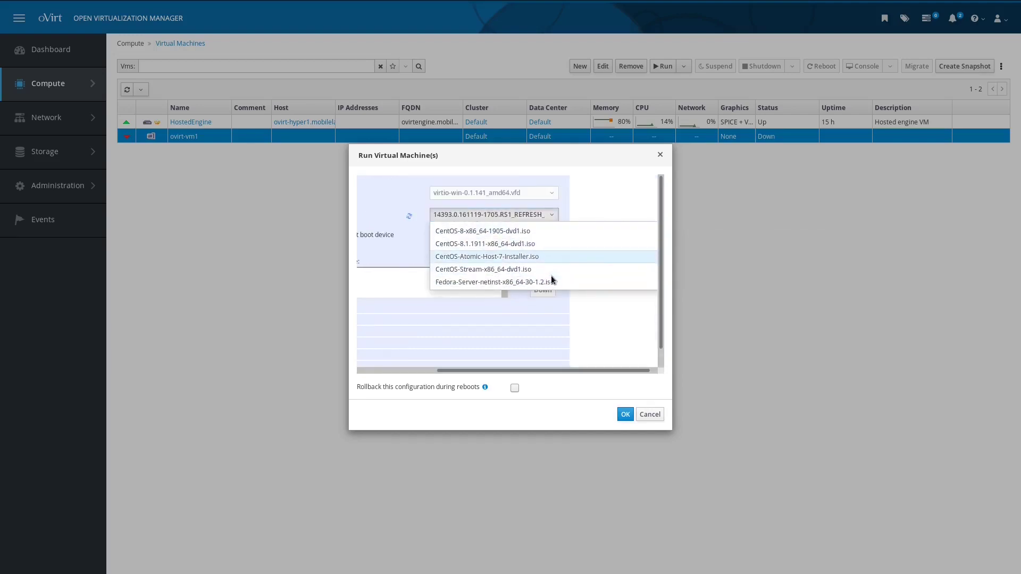
click(525, 267)
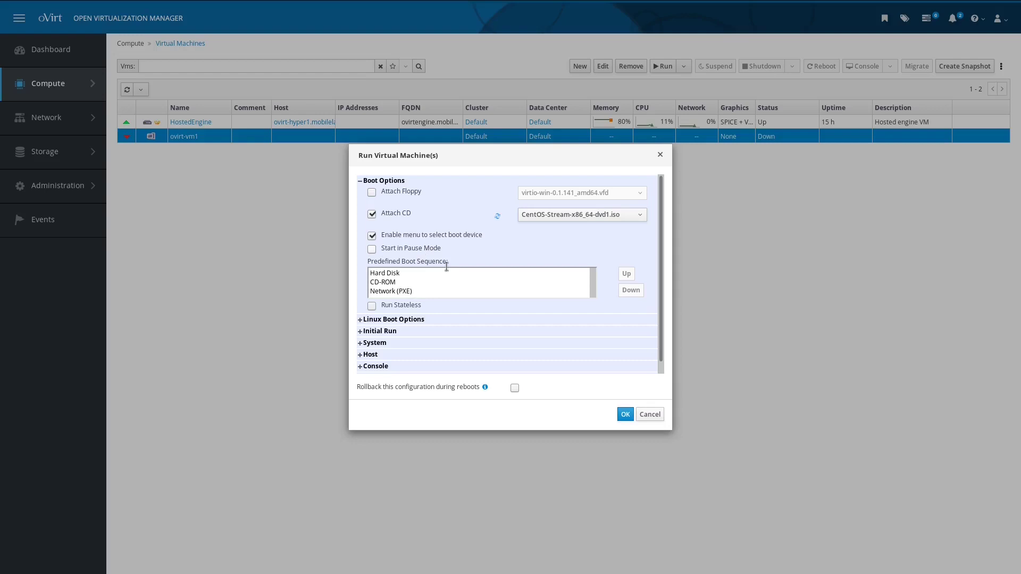
Step: Move CD-ROM ahead of Hard Disk, disable the boot menu, and enable rollback on reboot
scroll(448, 280, down, 1)
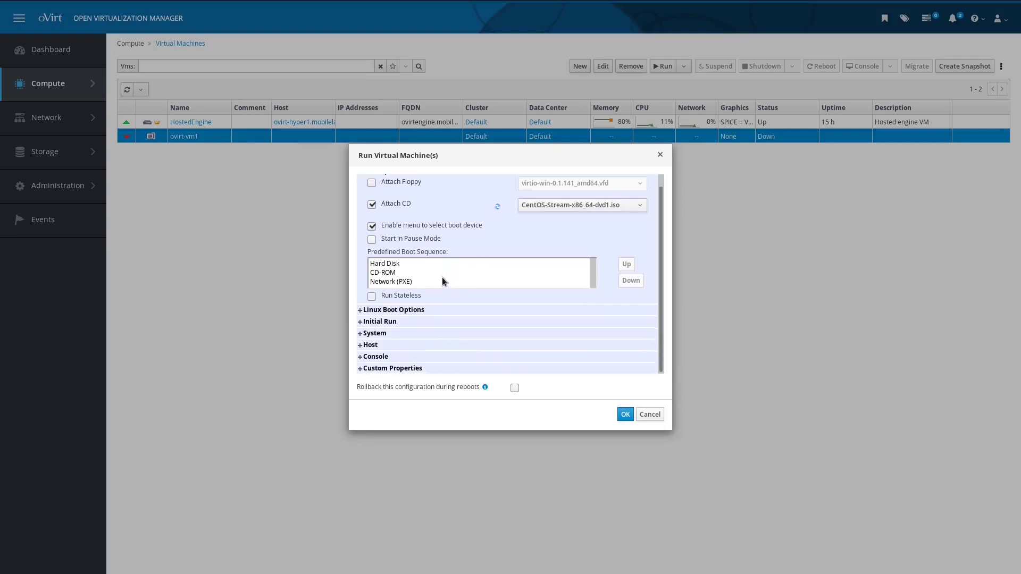
click(414, 271)
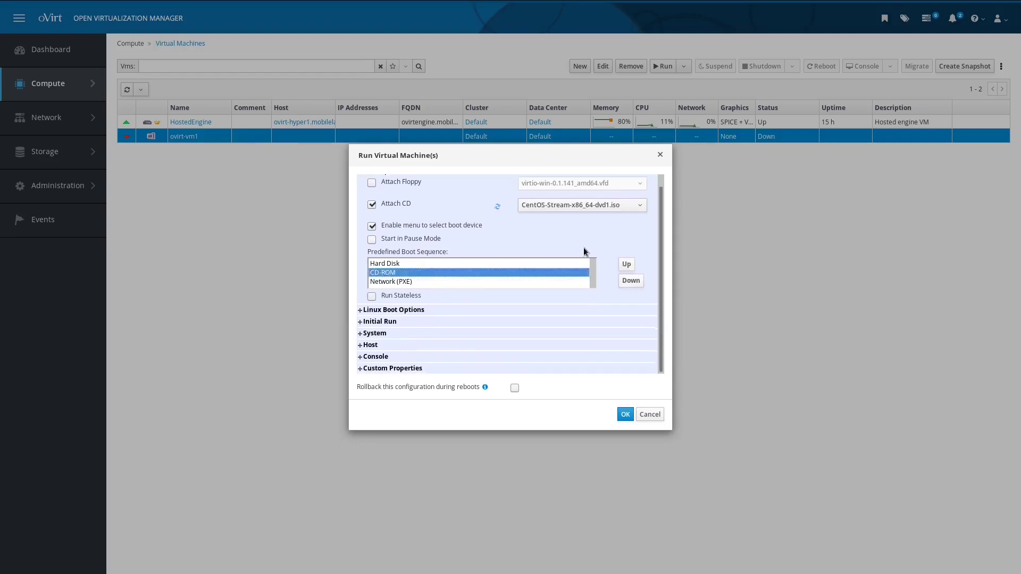
click(622, 266)
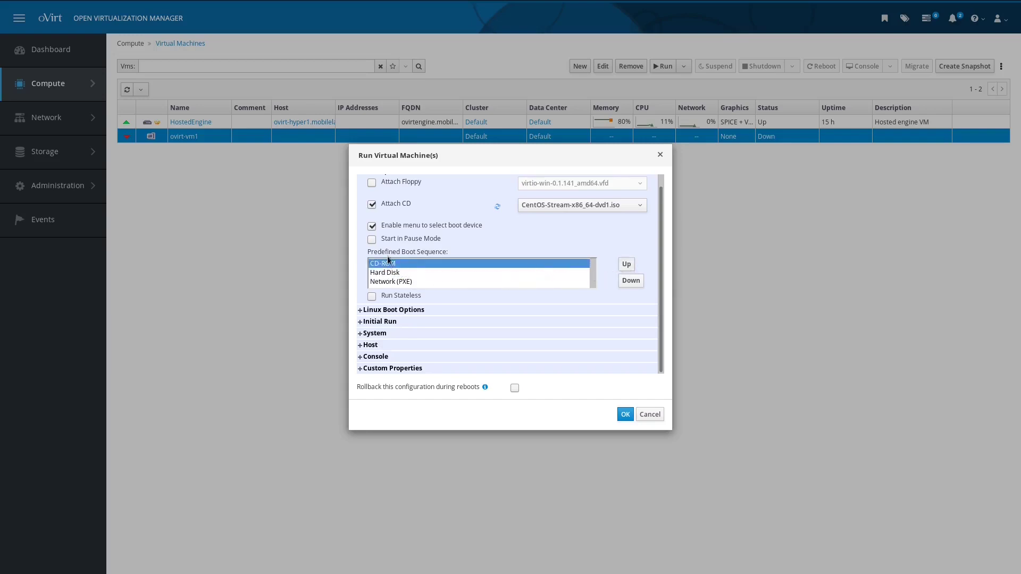
click(372, 227)
click(515, 389)
Step: Confirm the Run Once settings and open ovirt-vm1's console.vv in Remote Viewer
click(621, 413)
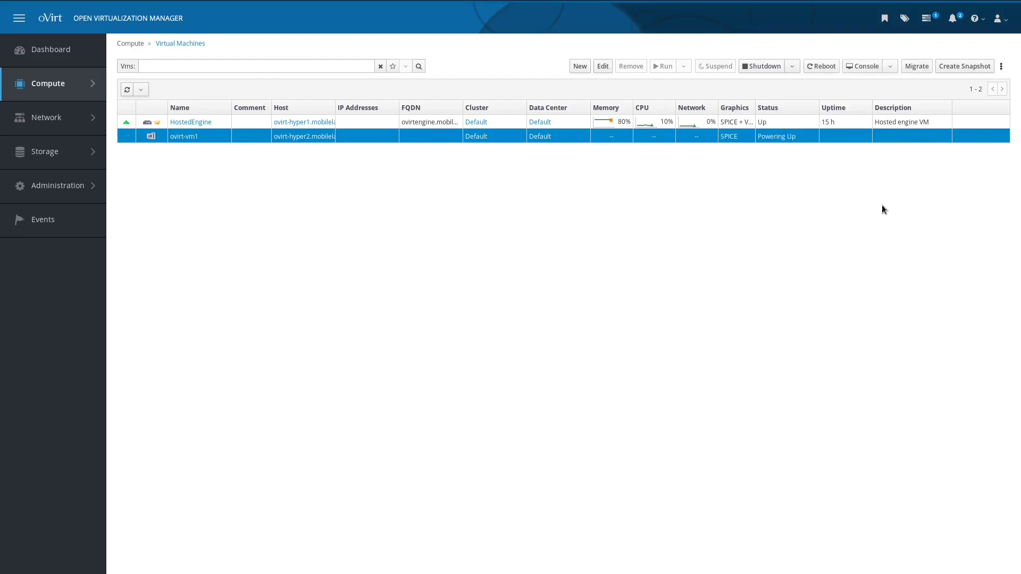
click(862, 65)
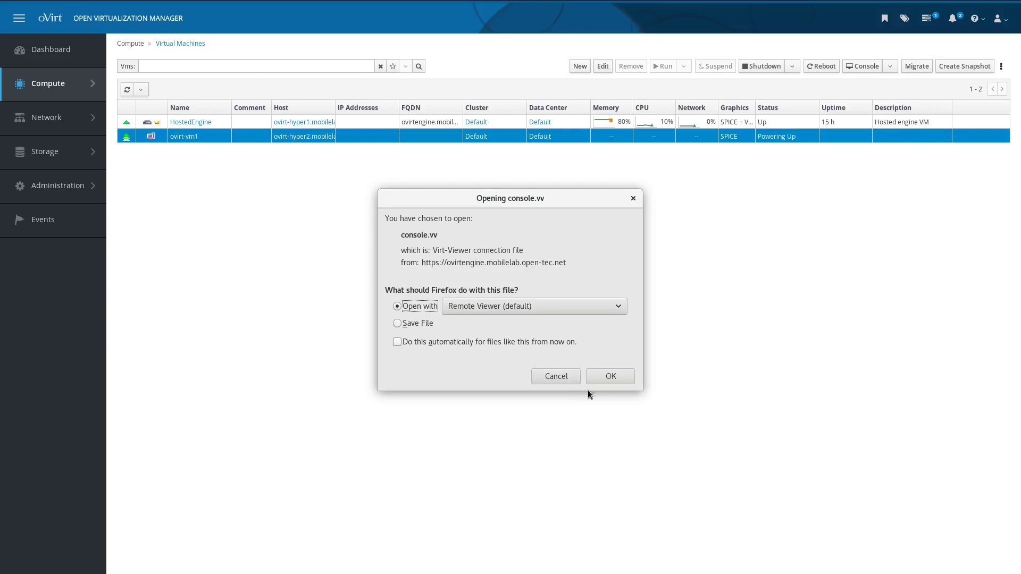
click(603, 376)
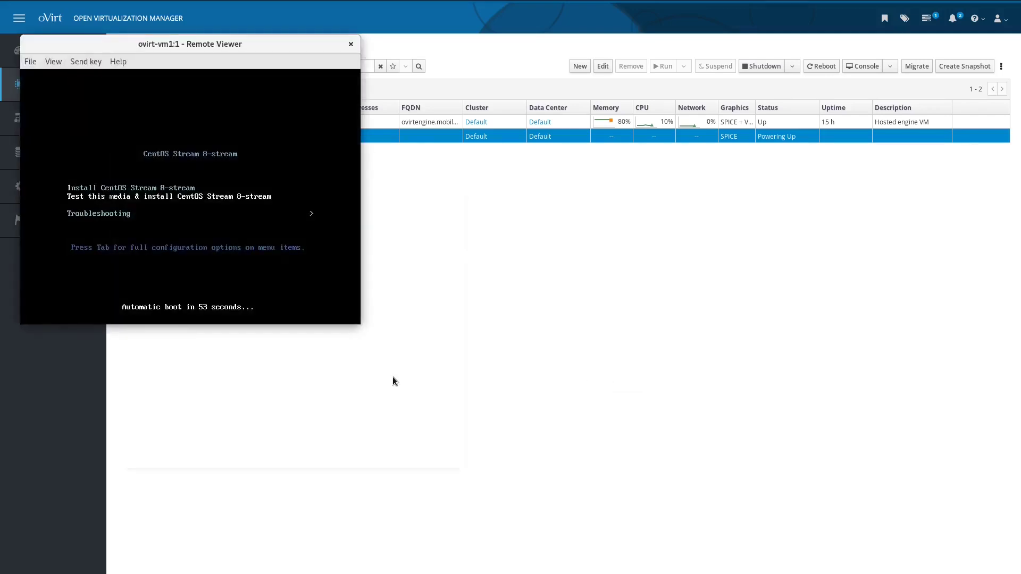
Step: Boot the Install CentOS Stream 8-stream entry, then close the console session after login appears
click(298, 287)
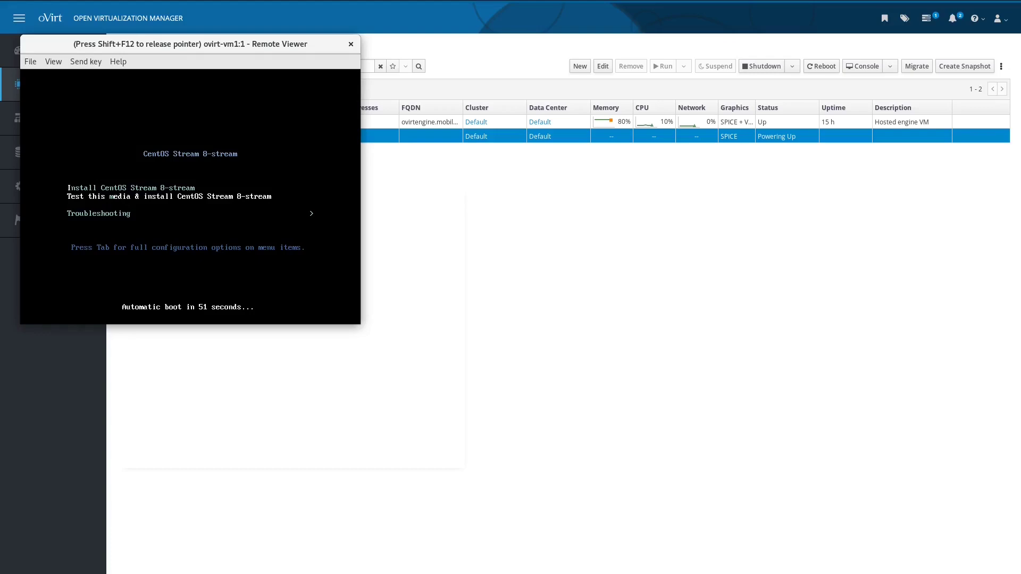
key(Up)
key(Return)
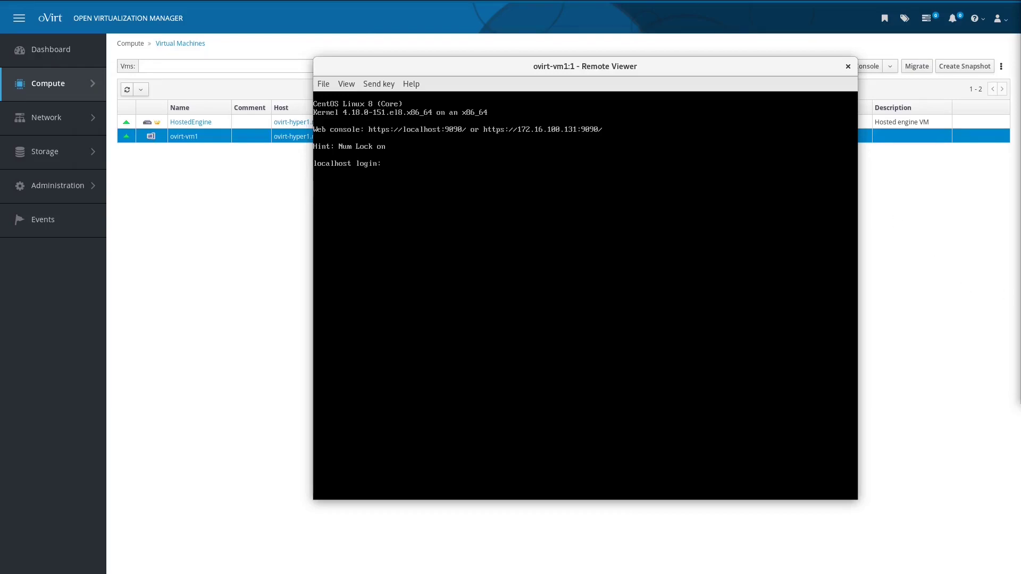
click(849, 67)
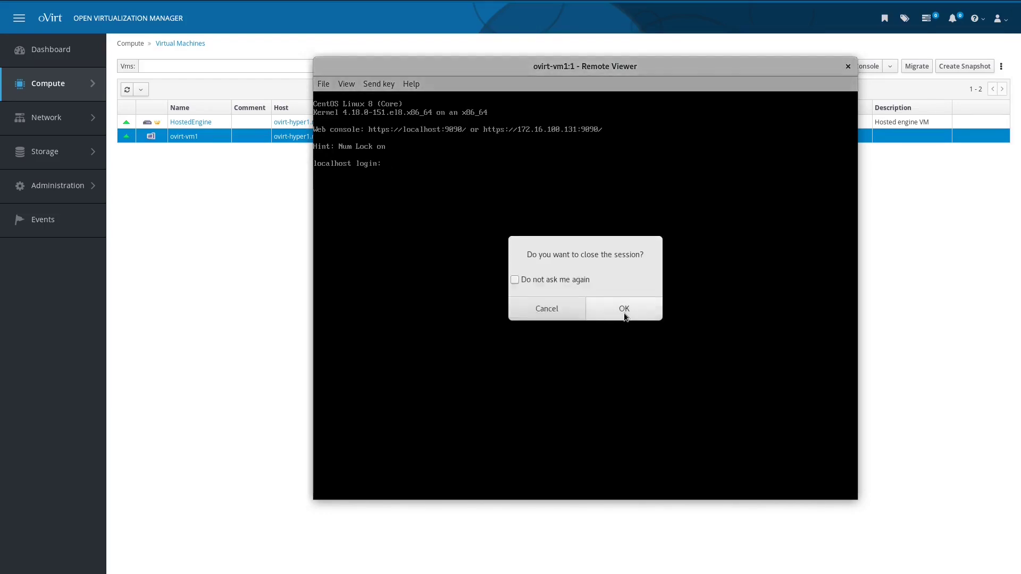
click(650, 318)
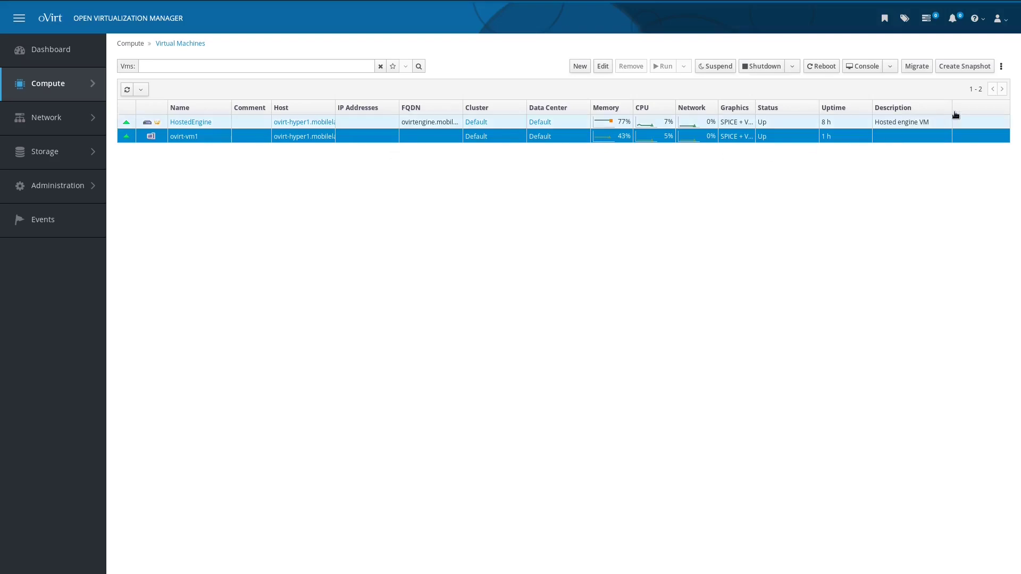
Step: Dismiss the ⋮ actions menu and open ovirt-vm1's General details page
click(1002, 66)
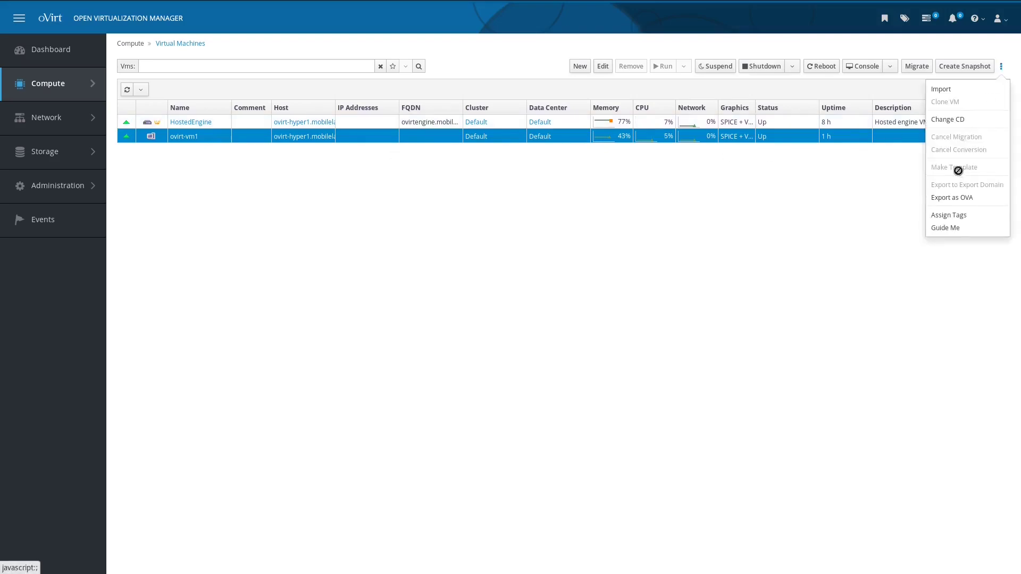
click(782, 233)
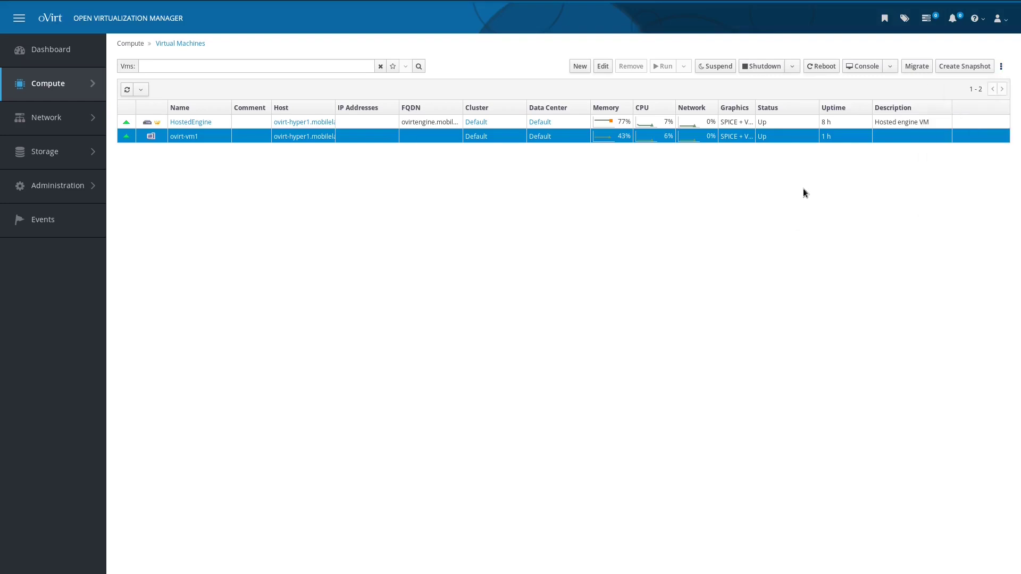
click(179, 136)
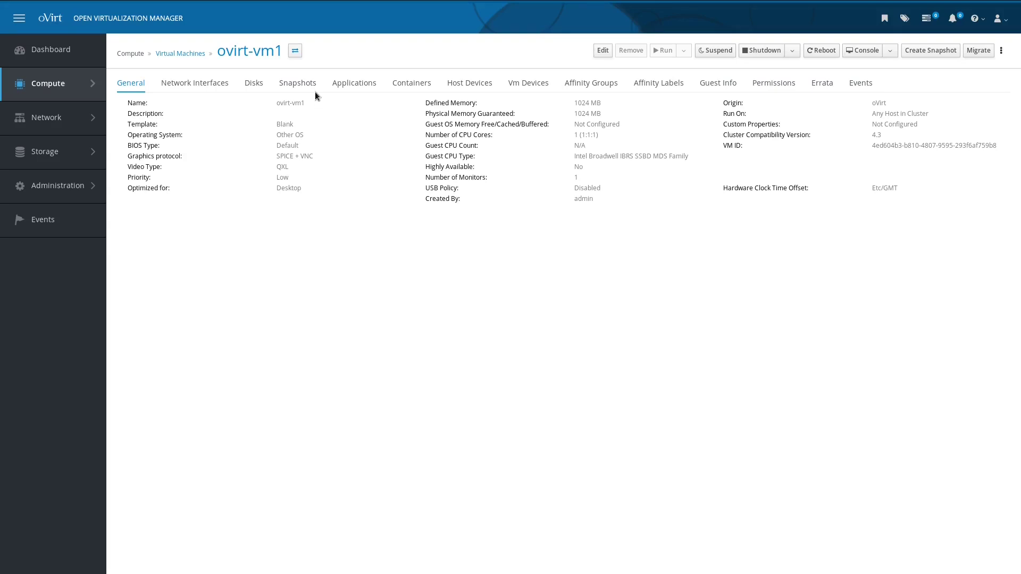
Step: Create an ovirt-vm1 snapshot described 'template' without saving memory, then select it
click(312, 85)
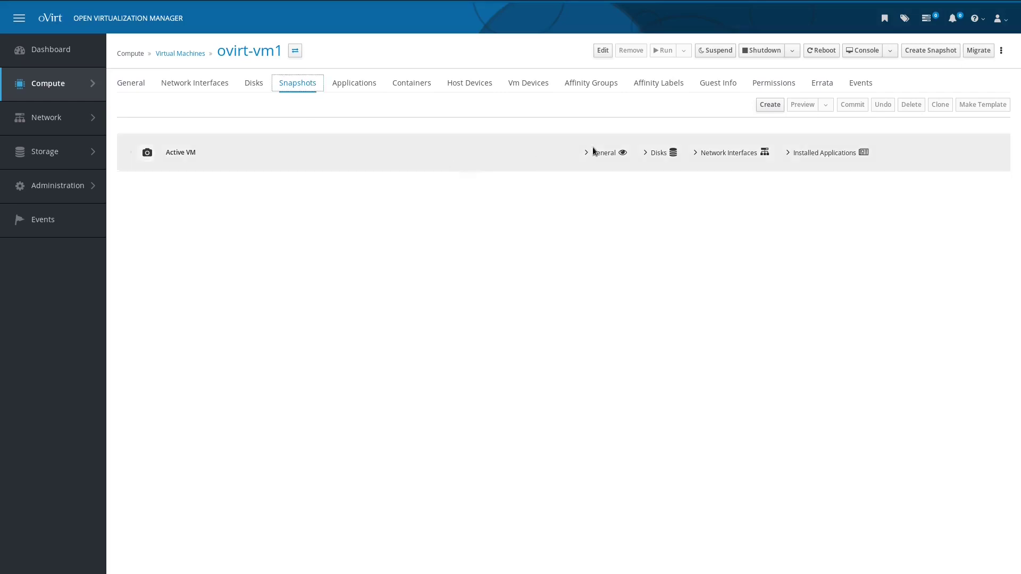
click(771, 105)
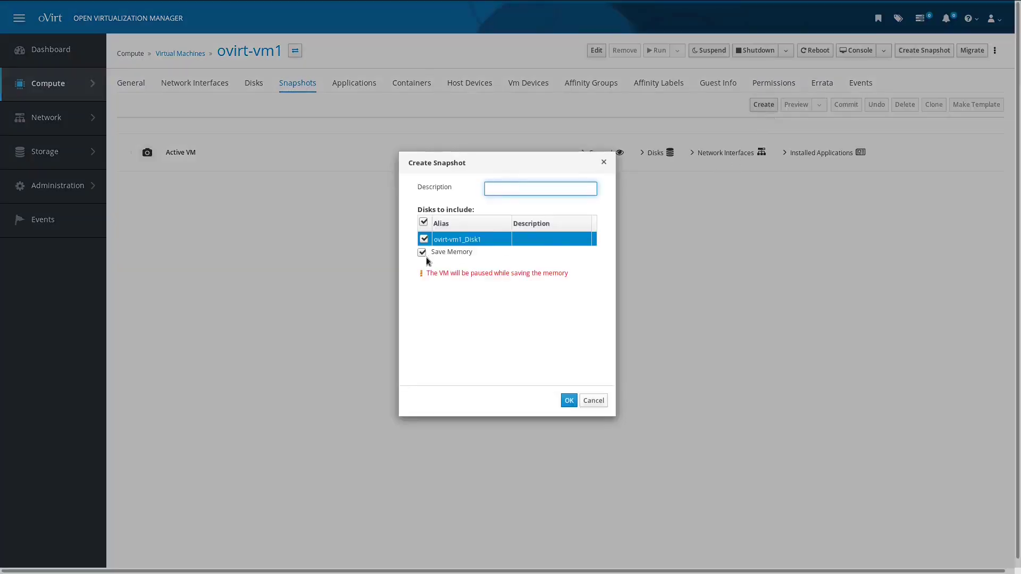
click(423, 253)
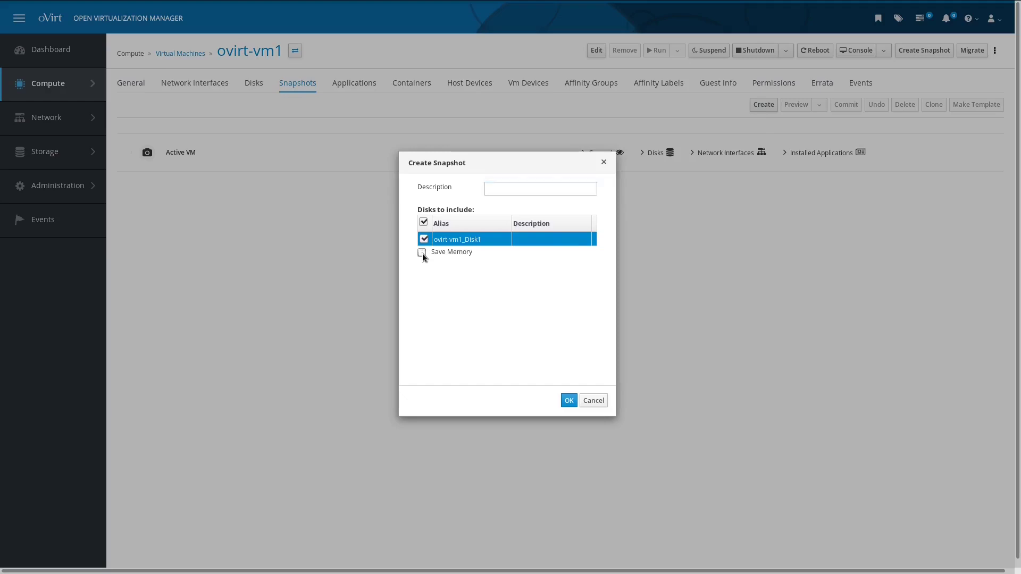
click(520, 188)
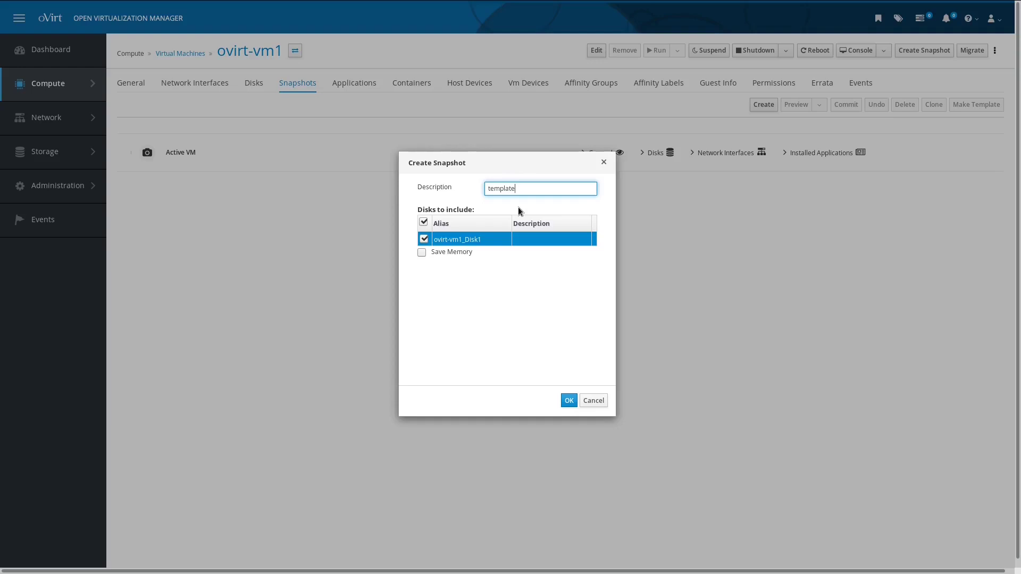
click(569, 401)
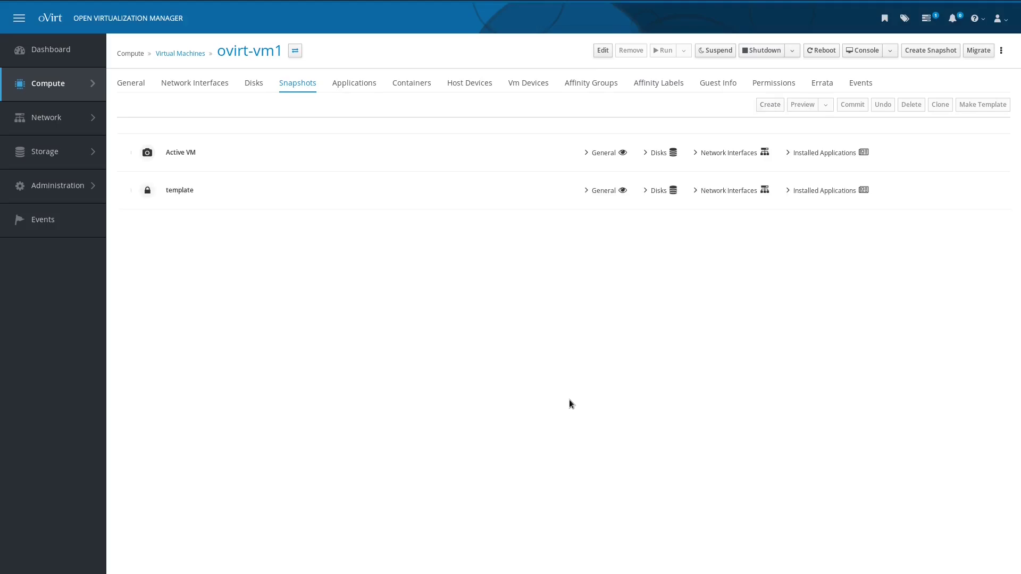
click(568, 152)
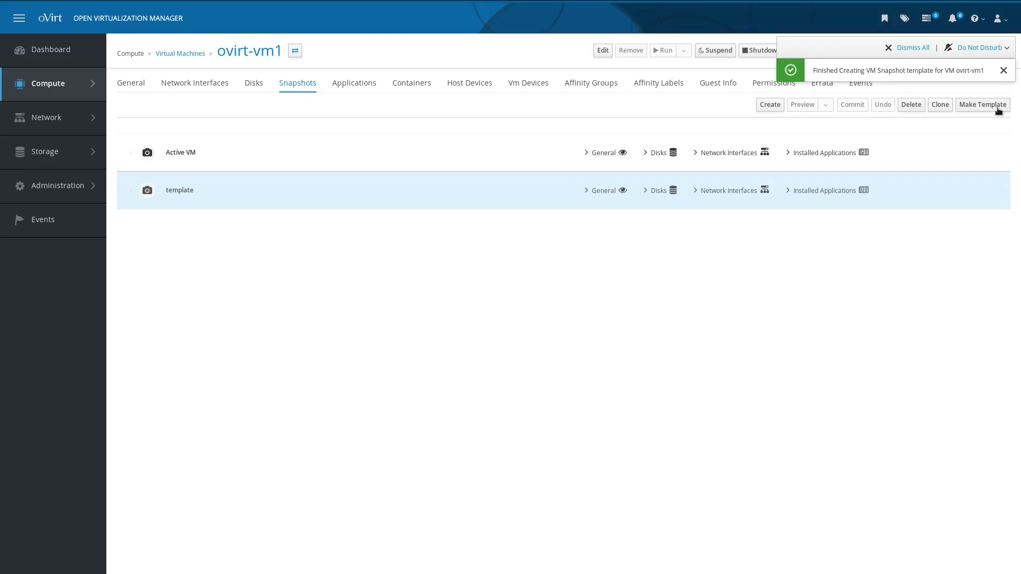
Step: Make a template named centos_stream_template from the selected template snapshot
click(999, 109)
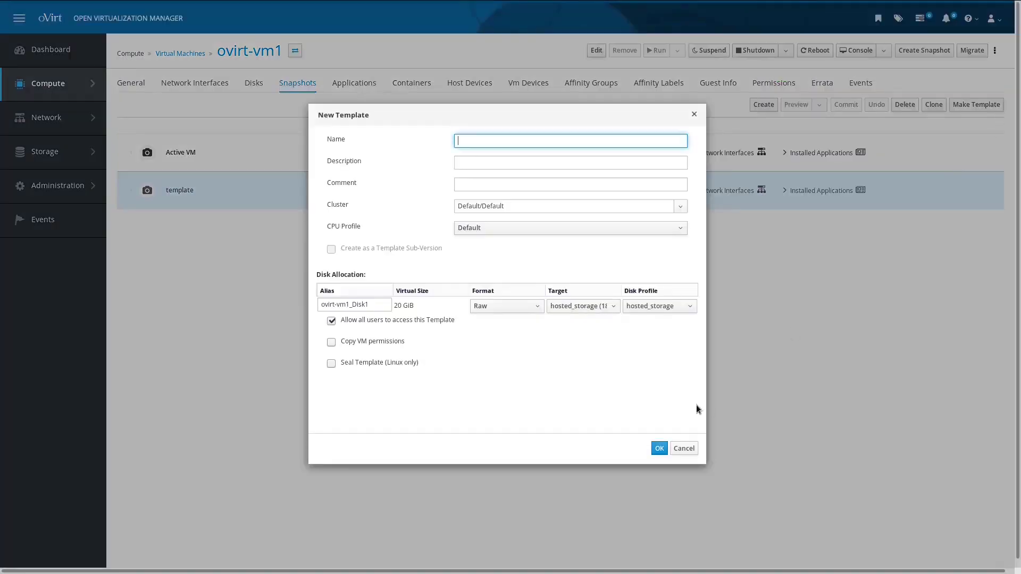
text(centos_stream_template)
click(659, 450)
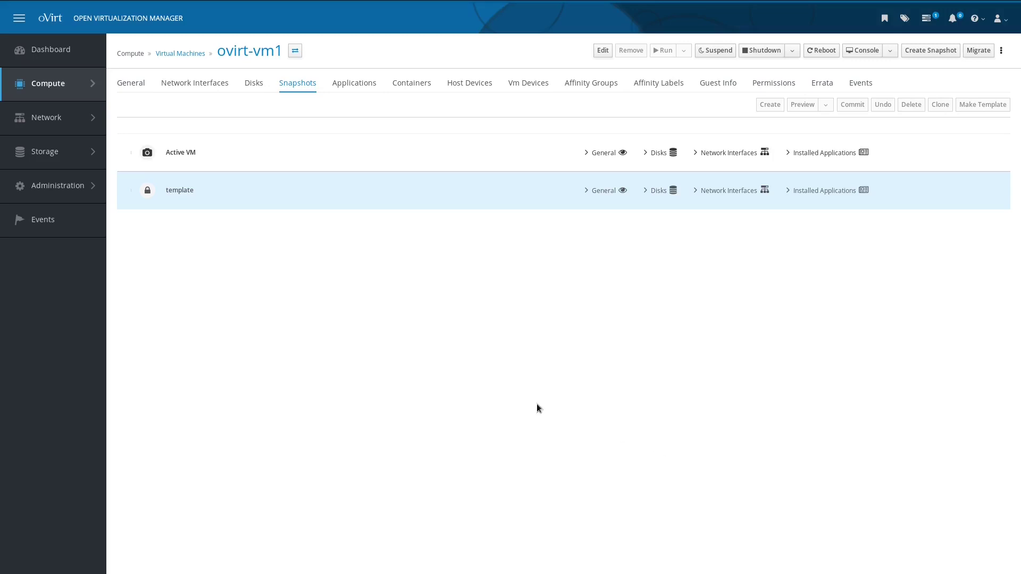
Step: Go to Compute > Templates, open Import with source Virtual Appliance (OVA), then cancel it
mouse_move(80, 98)
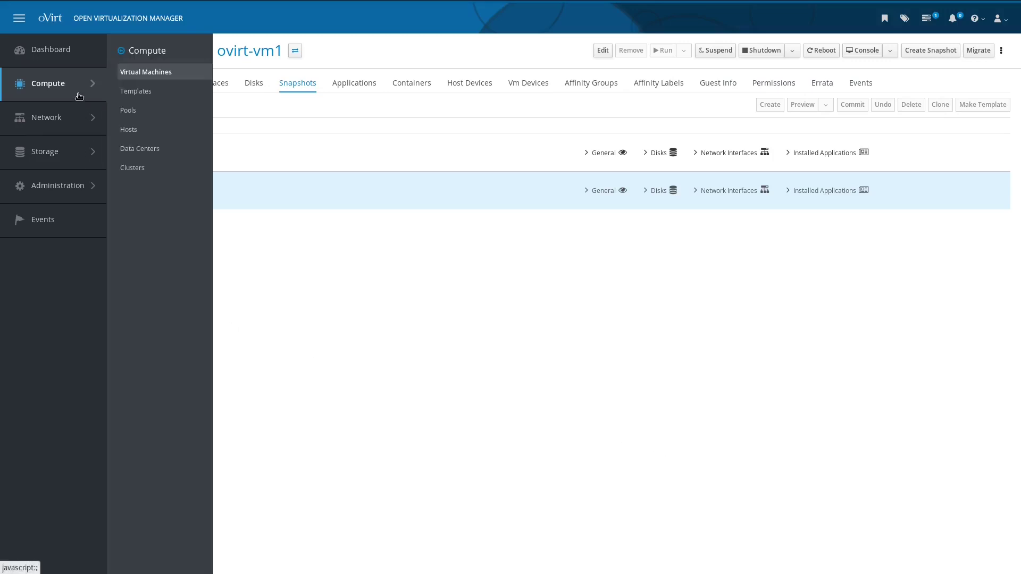
click(133, 93)
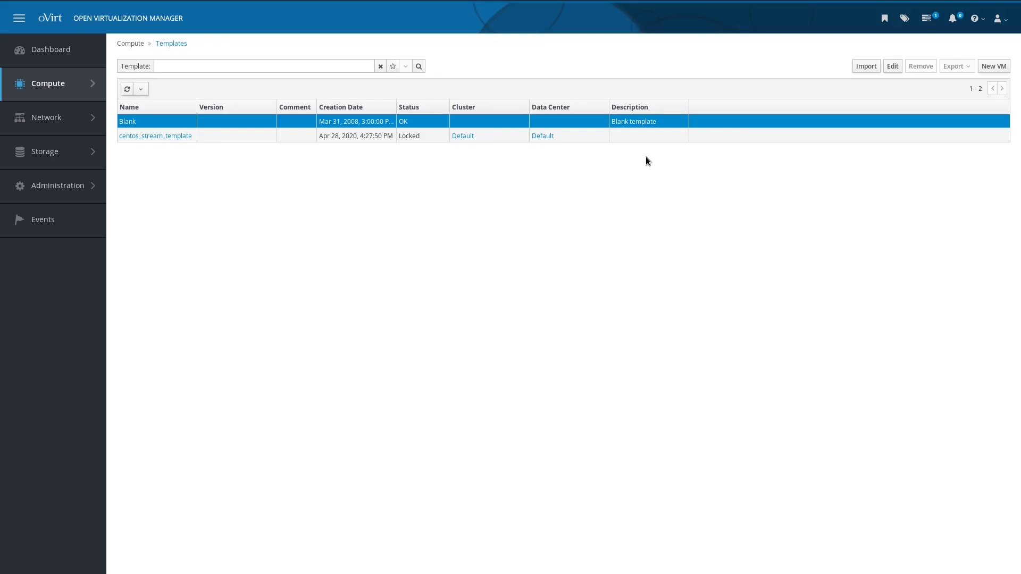
click(859, 72)
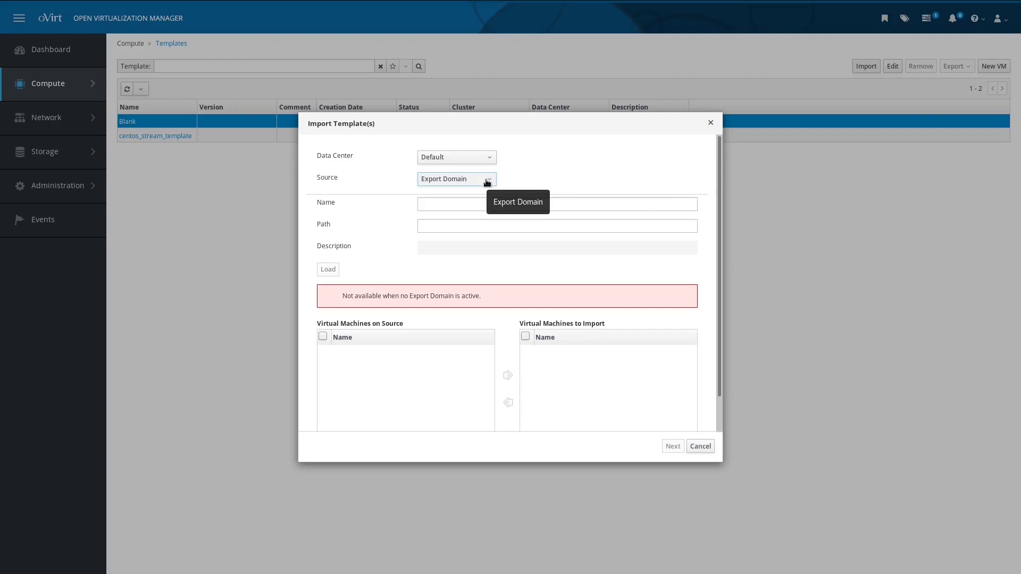
click(488, 182)
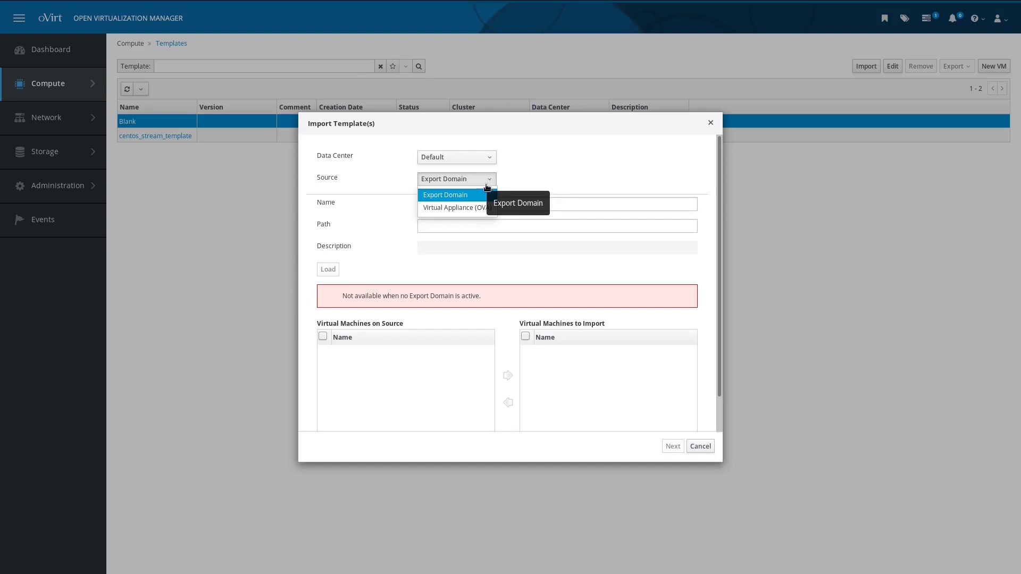
click(487, 211)
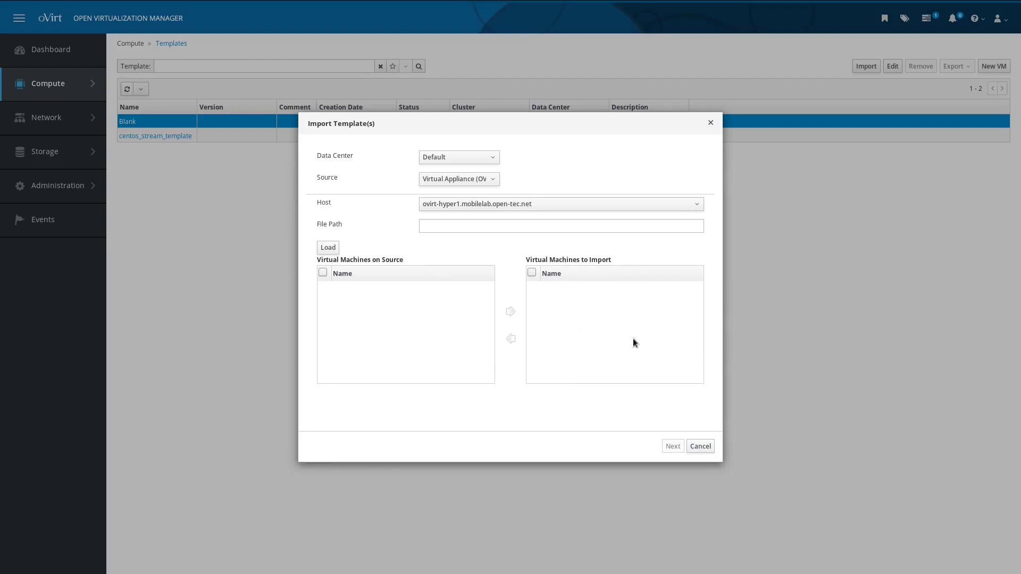
click(697, 447)
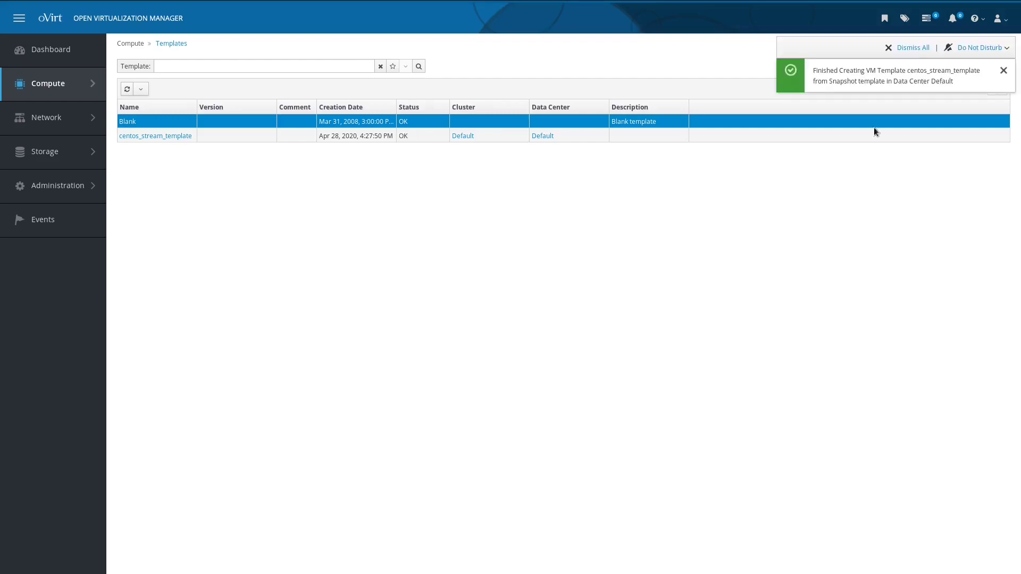
click(1003, 70)
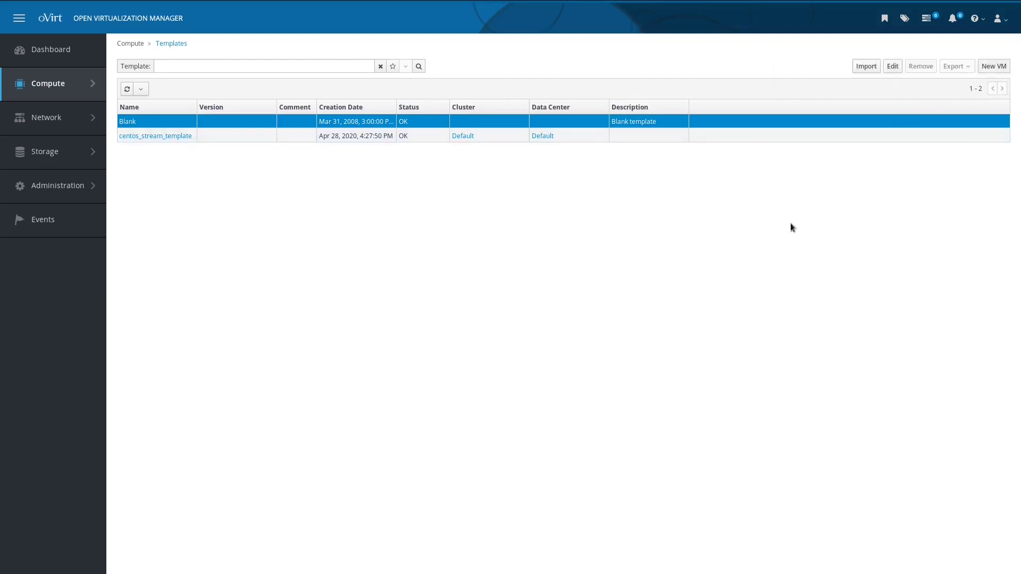
click(590, 139)
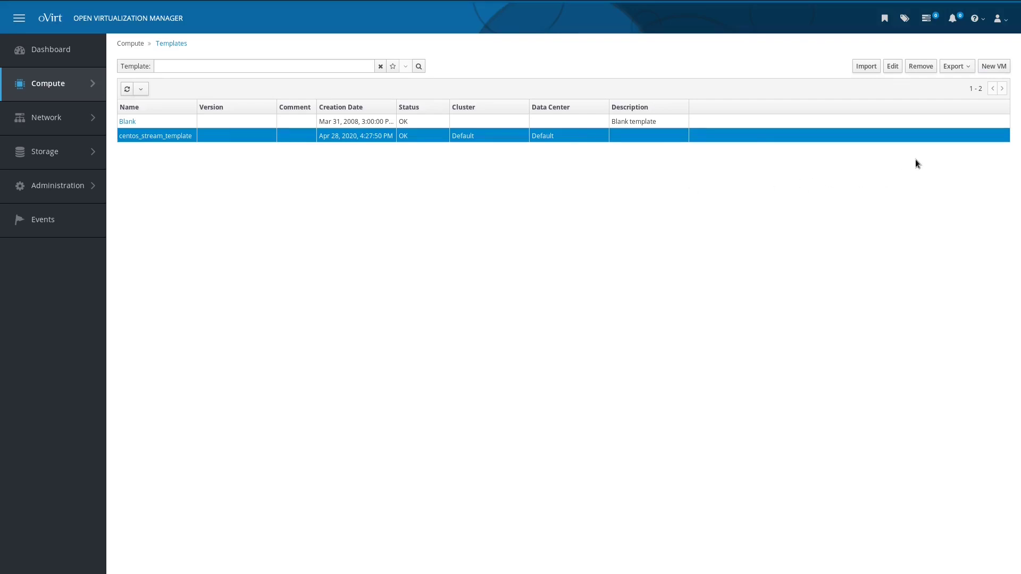
click(967, 72)
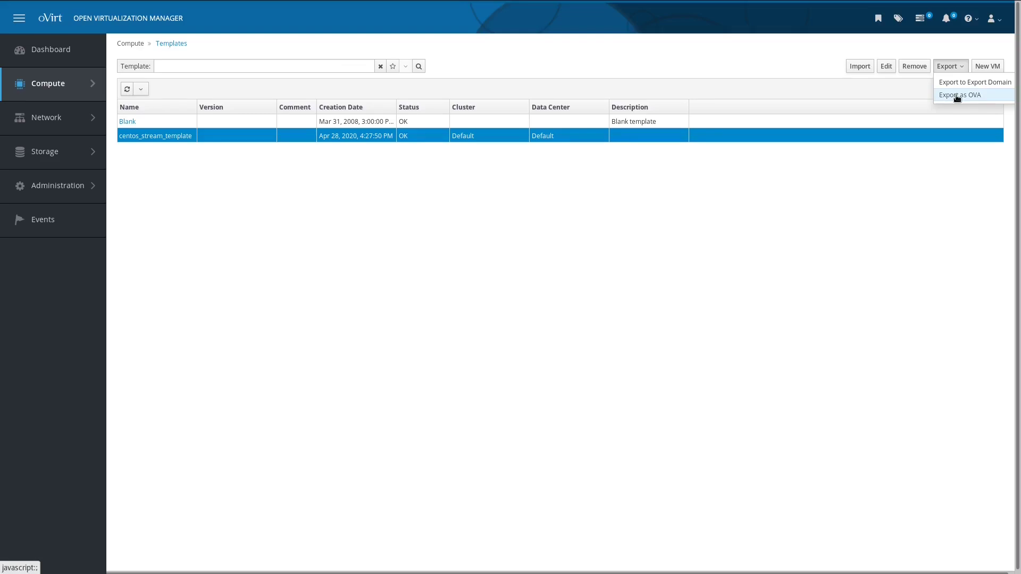
click(938, 168)
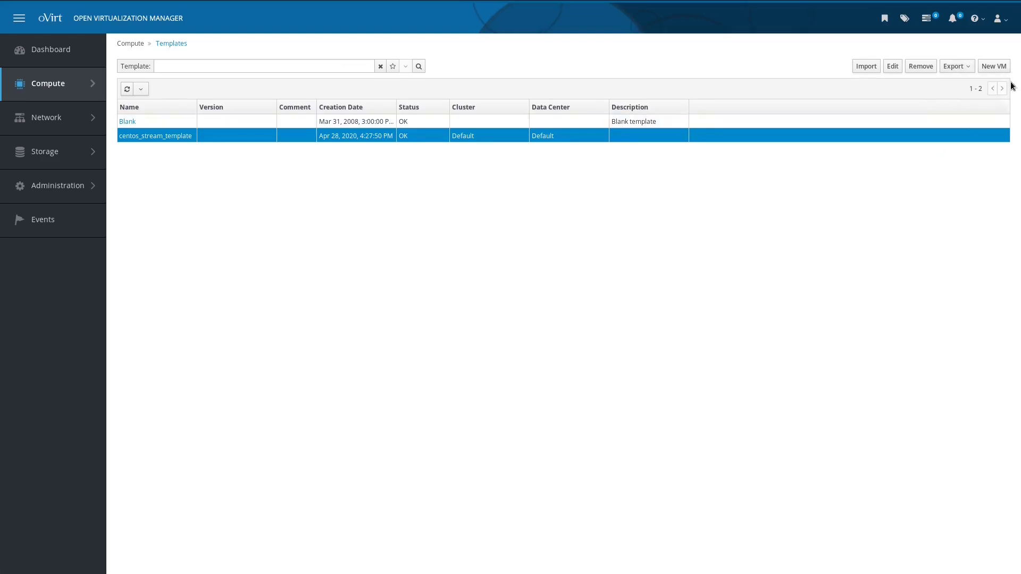
Step: Create VM ovirt-vm2 from centos_stream_template, then go to Compute > Virtual Machines
click(983, 64)
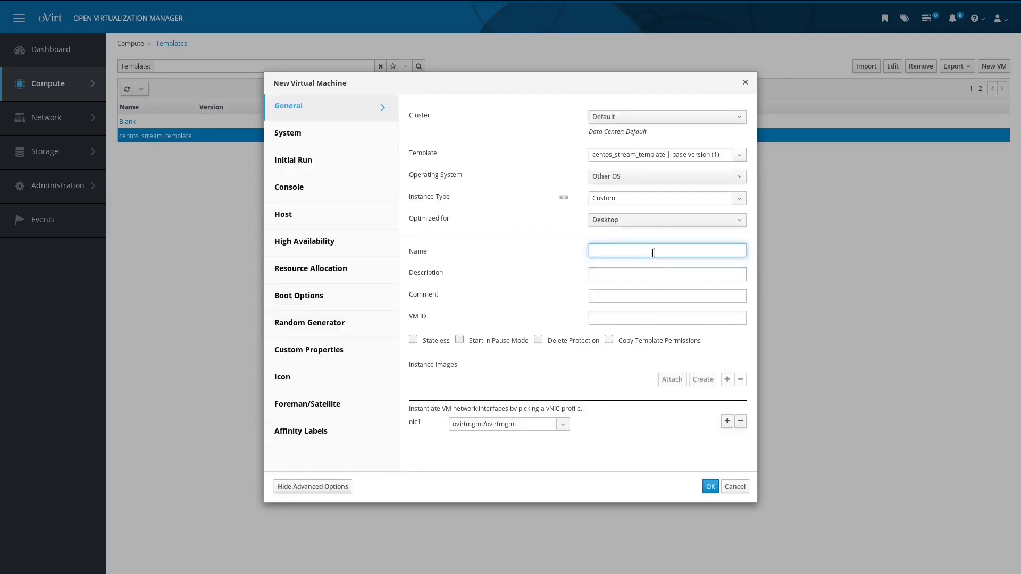
text(ovirt-vm2)
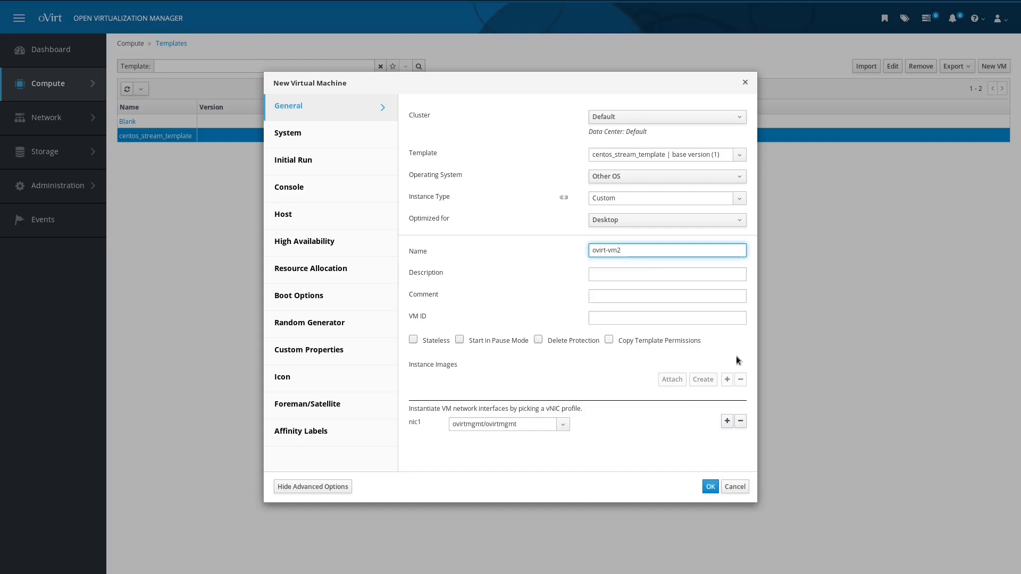
click(711, 488)
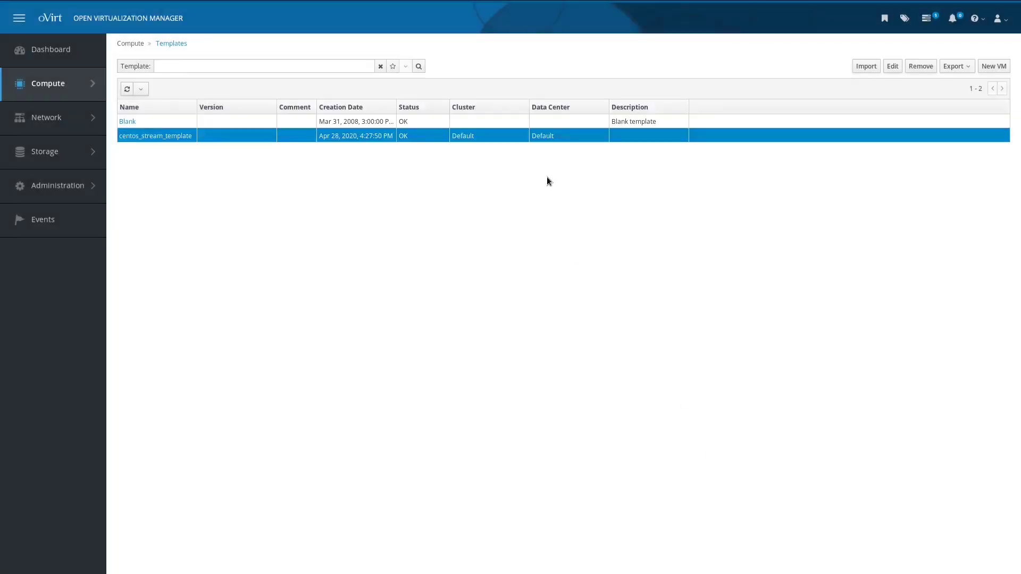
mouse_move(53, 85)
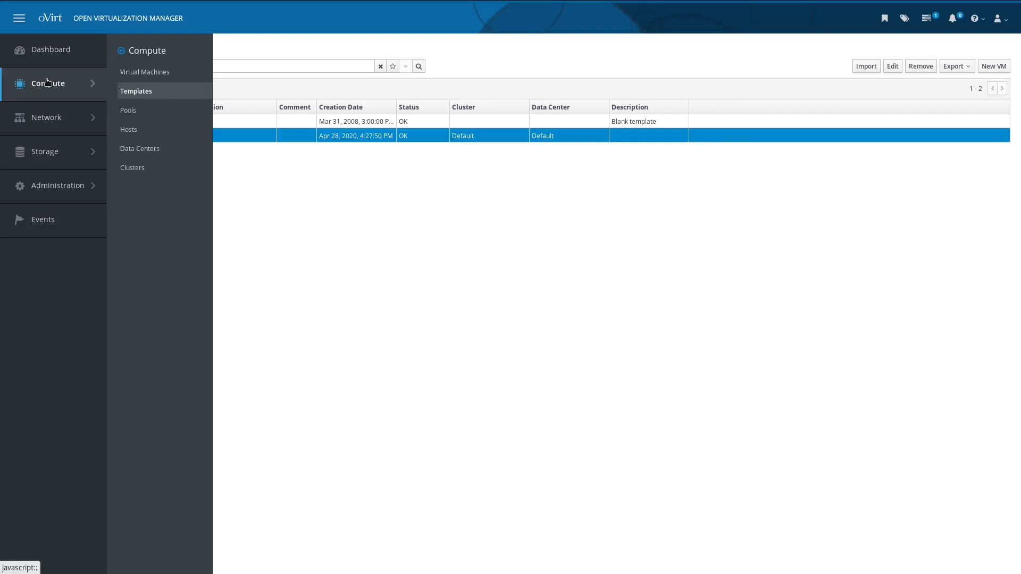
click(175, 74)
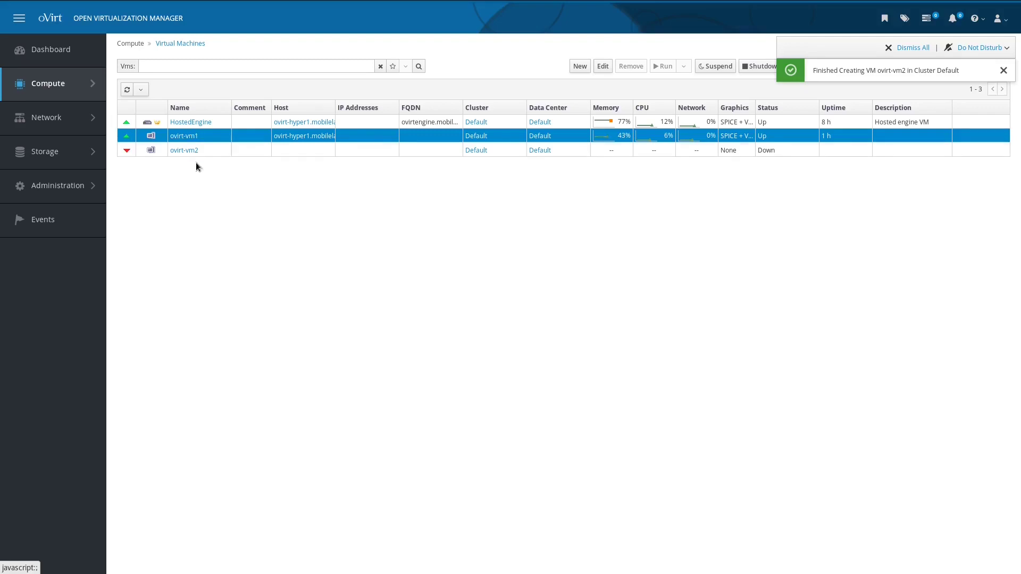
Step: Clone ovirt-vm3 from ovirt-vm1's template snapshot and return to the Virtual Machines list
click(189, 137)
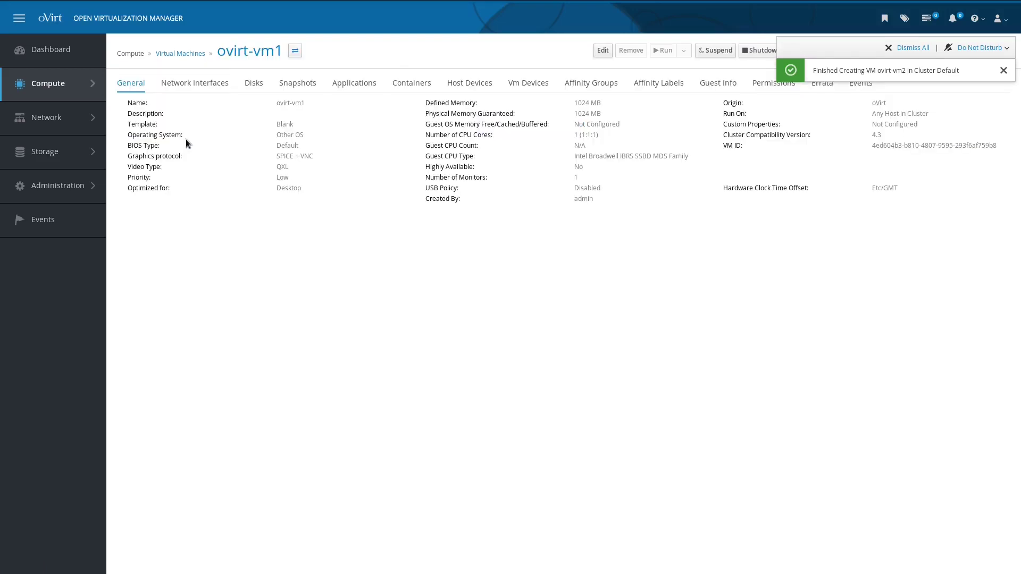
click(303, 86)
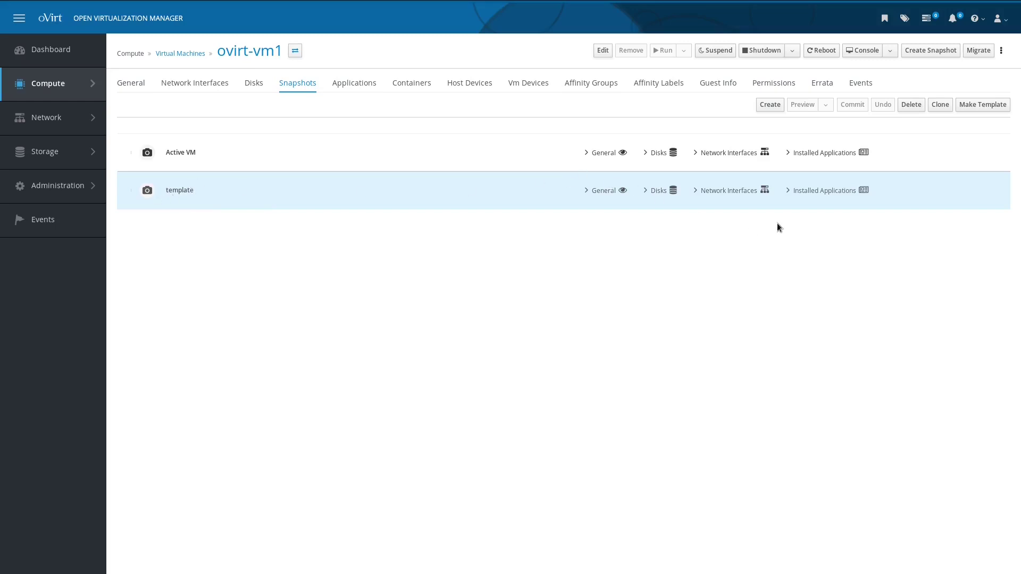
click(946, 104)
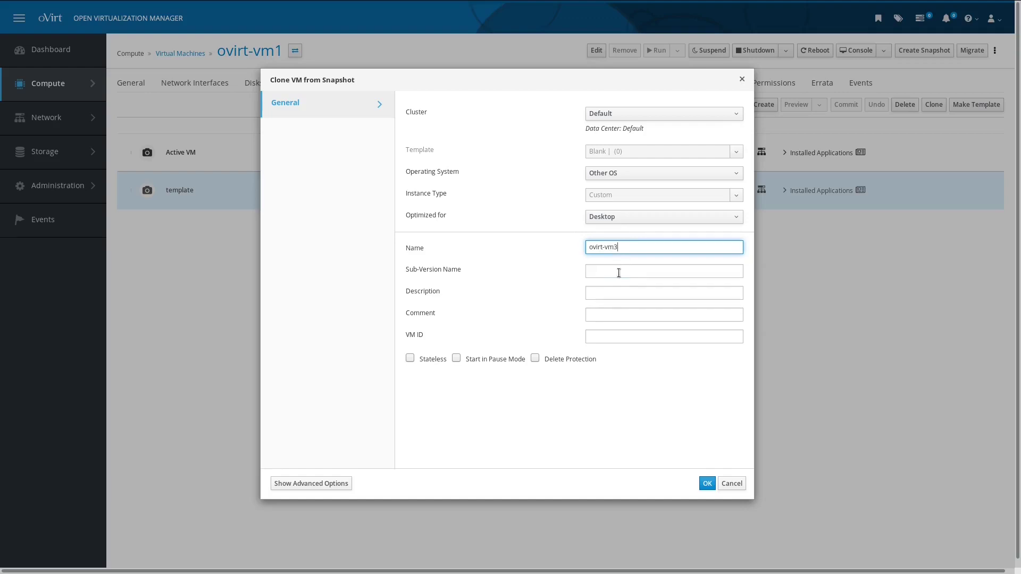
click(705, 485)
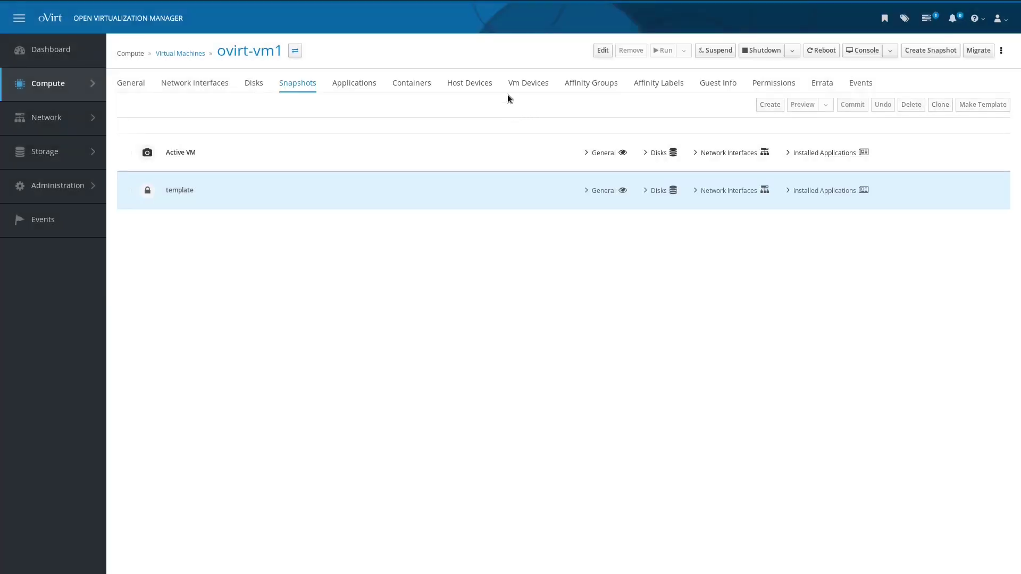
click(189, 54)
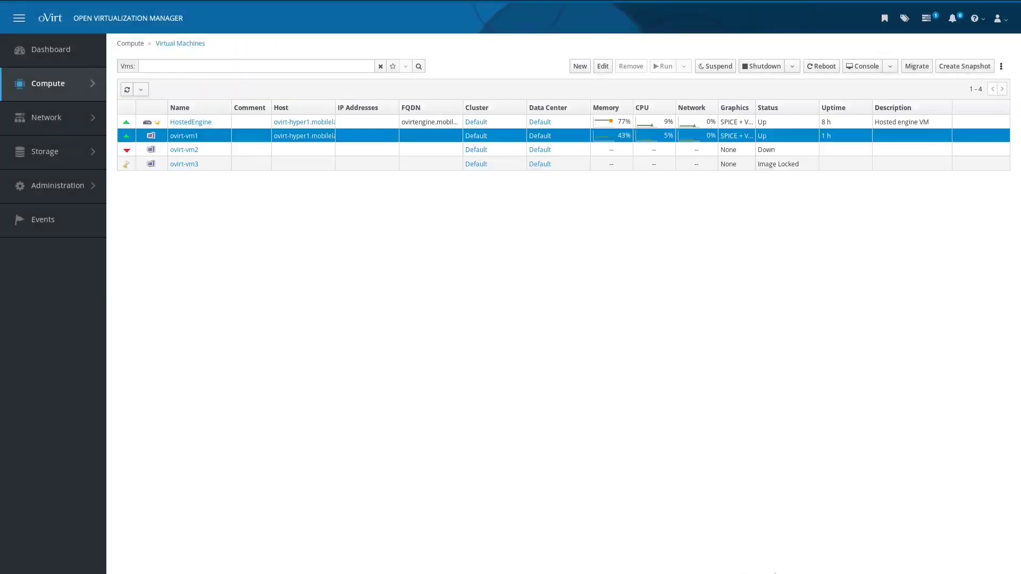